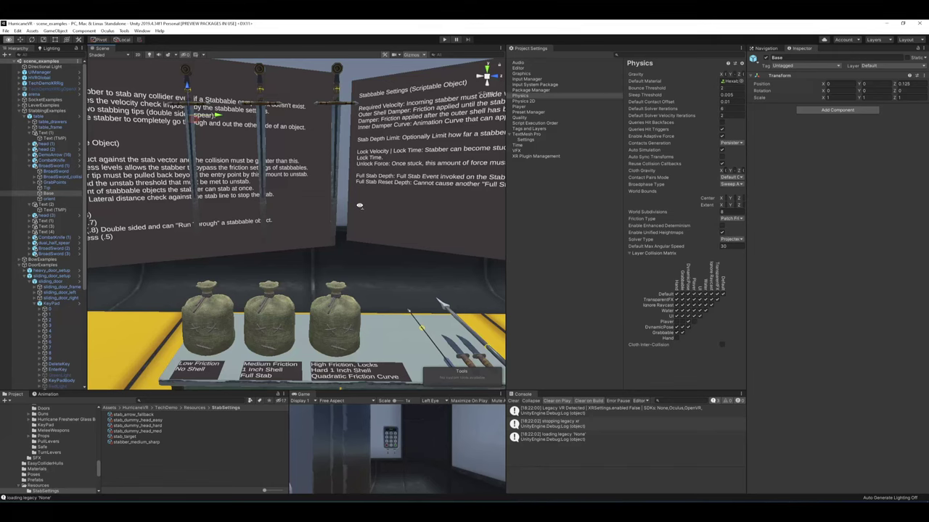
- Select BroadSword (1) under the stabbing examples and examine its blade and HVR Stabber settings
scroll(361, 214, "down", 2)
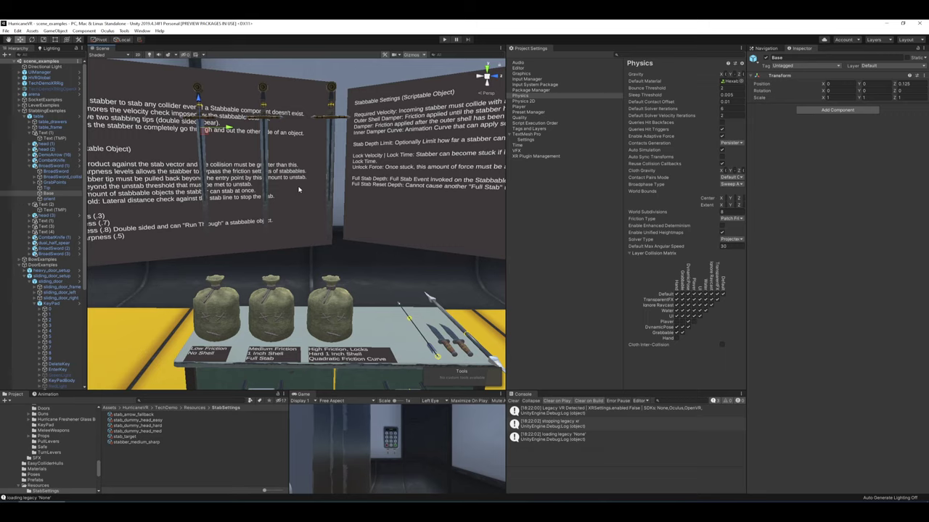
right_click_drag(360, 194, 344, 124)
left_click(68, 167)
key("a")
key("w")
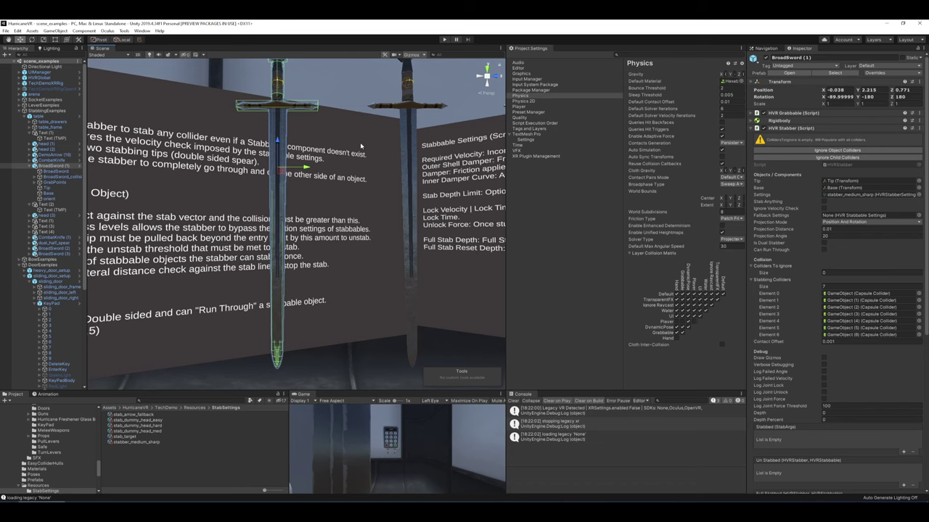
right_click_drag(361, 146, 358, 158)
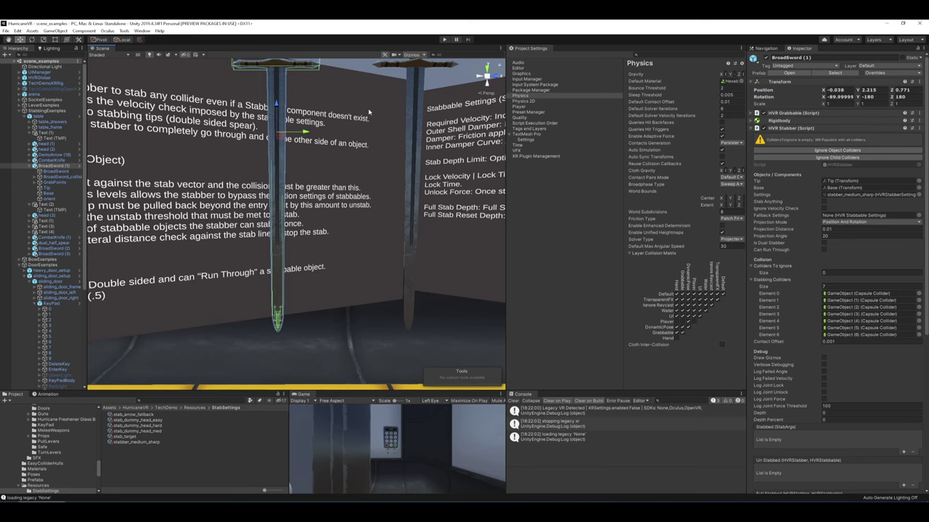
scroll(360, 116, "up", 5)
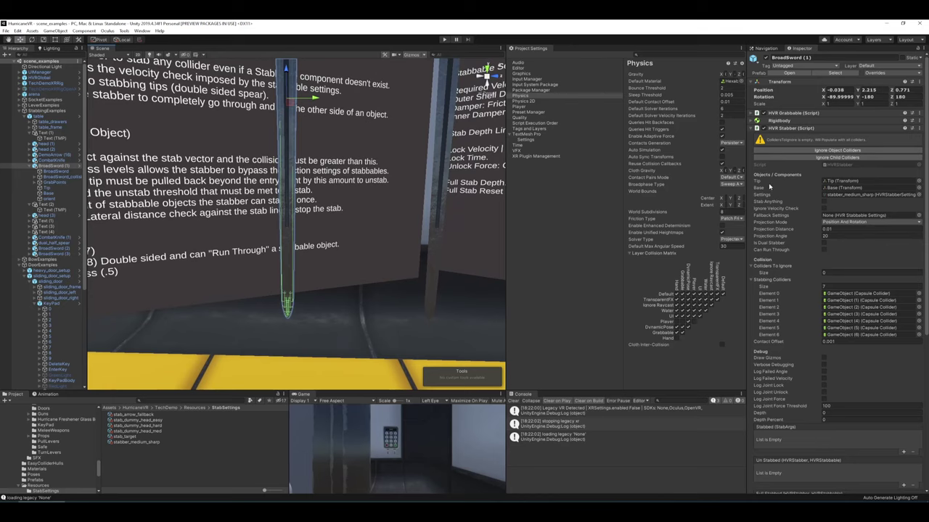
- Inspect where the Tip and Base transforms of BroadSword (1) sit along the blade
left_click(276, 297)
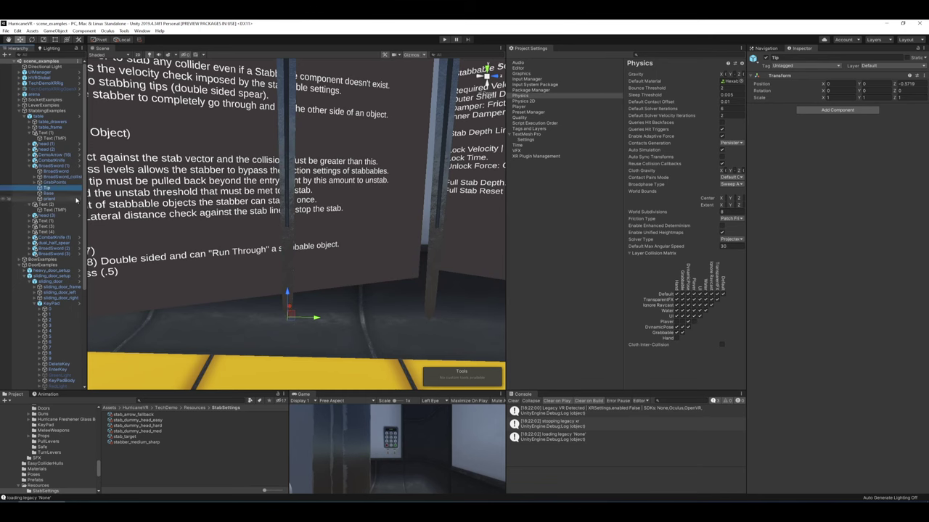
left_click(54, 193)
right_click_drag(377, 174, 400, 155)
key("f")
key("s")
left_click(47, 188)
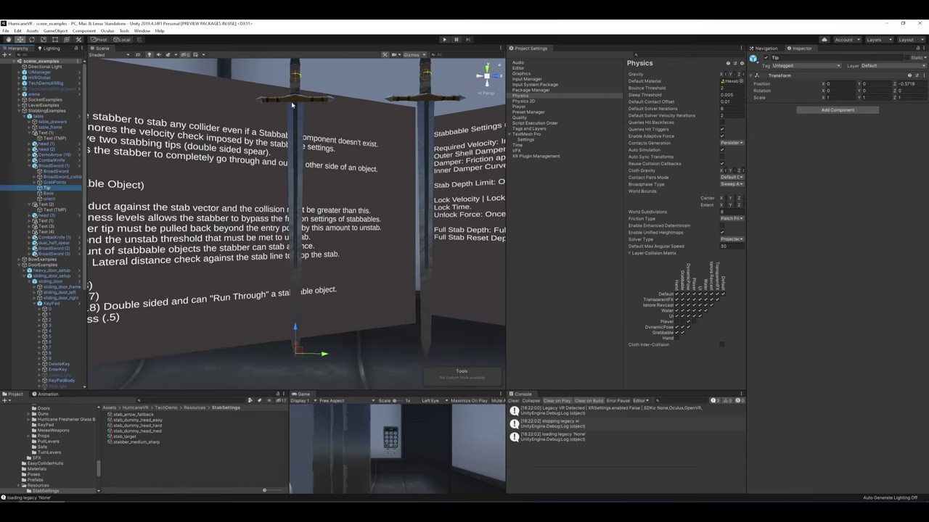
right_click_drag(385, 220, 387, 218)
key("d")
key("a")
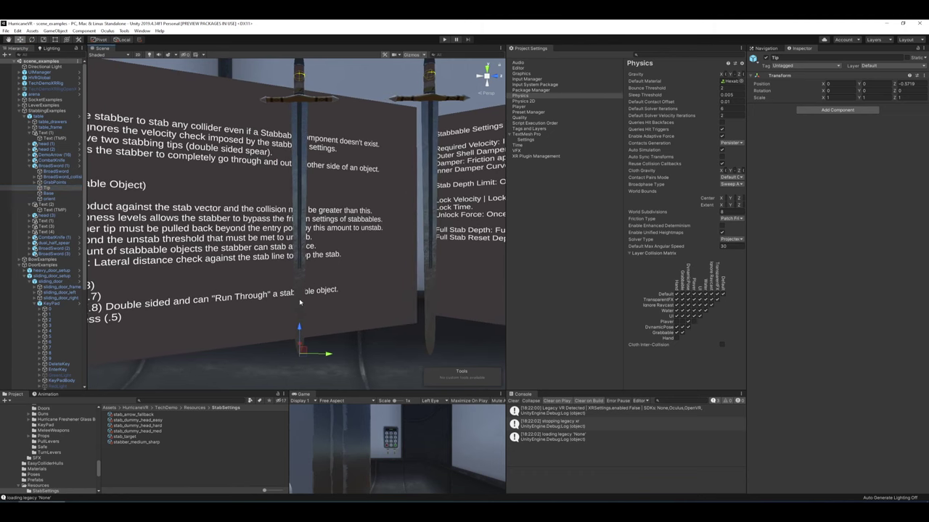
left_click_drag(370, 135, 312, 235, "alt")
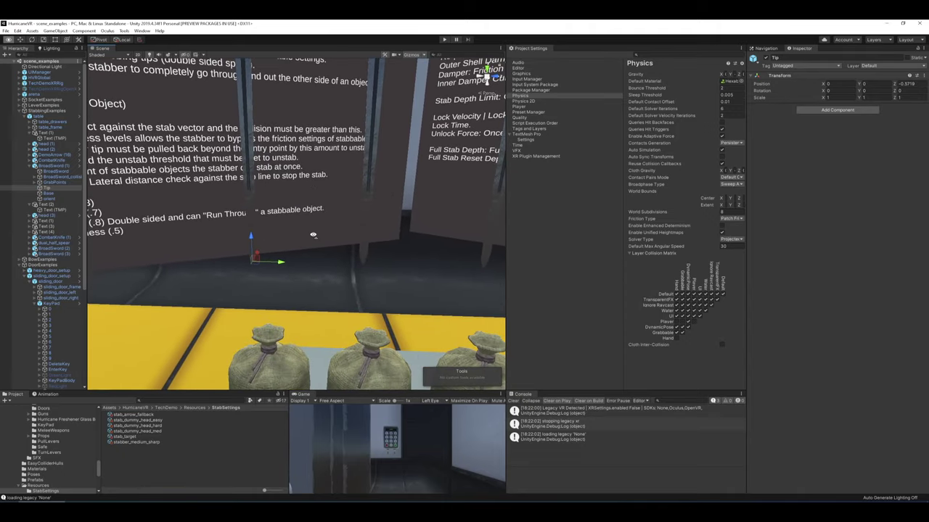
left_click_drag(312, 235, 308, 224, "alt")
right_click_drag(315, 190, 310, 166)
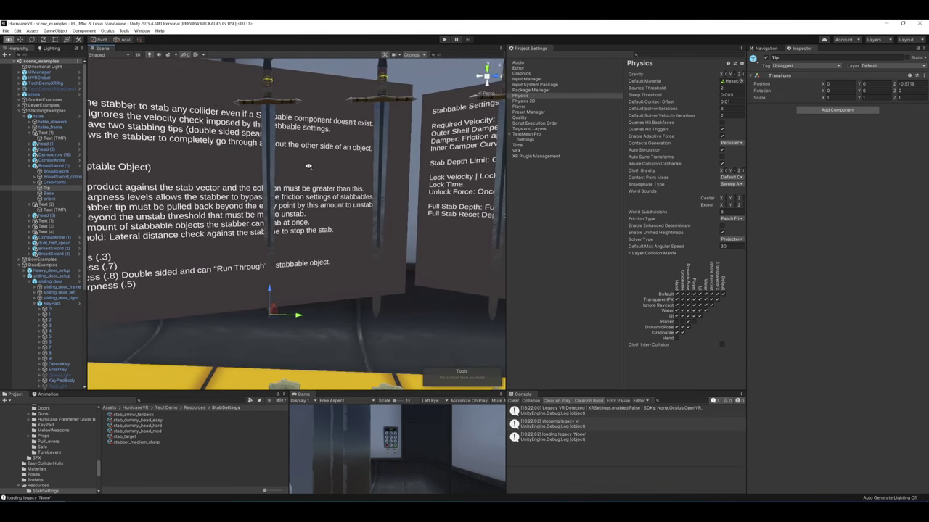
- Start play mode and delete the table frame mesh and the drawer beneath the sacks
left_click(63, 167)
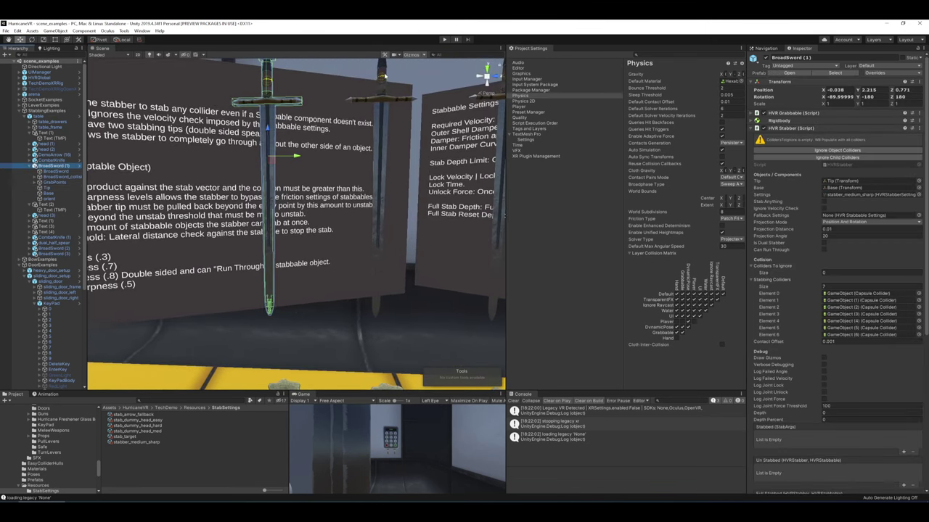
left_click(444, 39)
right_click_drag(381, 122, 367, 185)
scroll(367, 172, "up", 1)
left_click(349, 313)
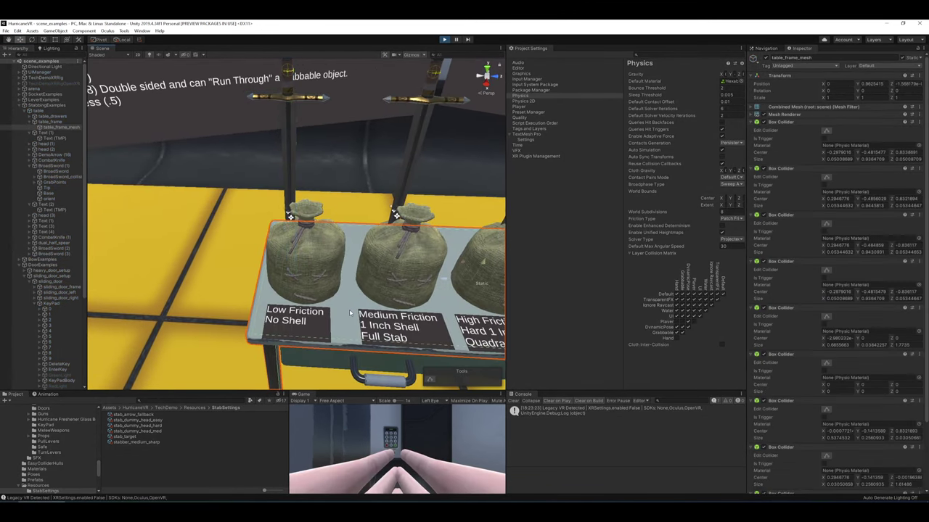
key("Delete")
right_click_drag(335, 234, 375, 217)
left_click(417, 317)
key("Delete")
middle_click_drag(375, 217, 267, 212)
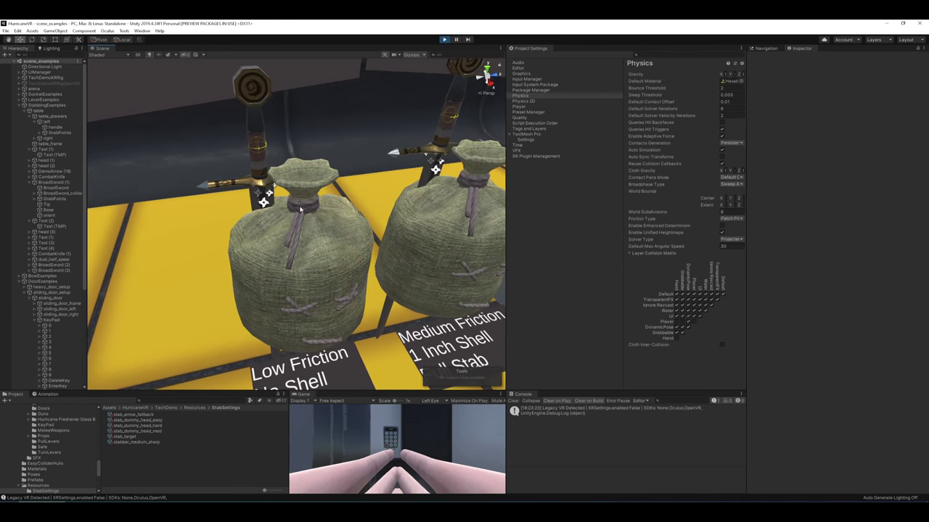
- Examine how the sword and its Base point sit in the Low Friction sack, and stop play mode
left_click(263, 201)
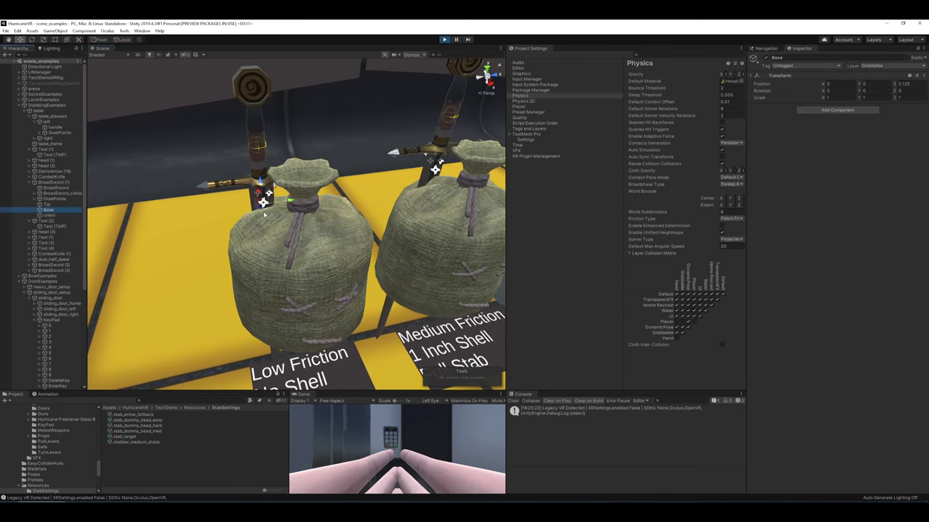
right_click_drag(407, 190, 200, 209)
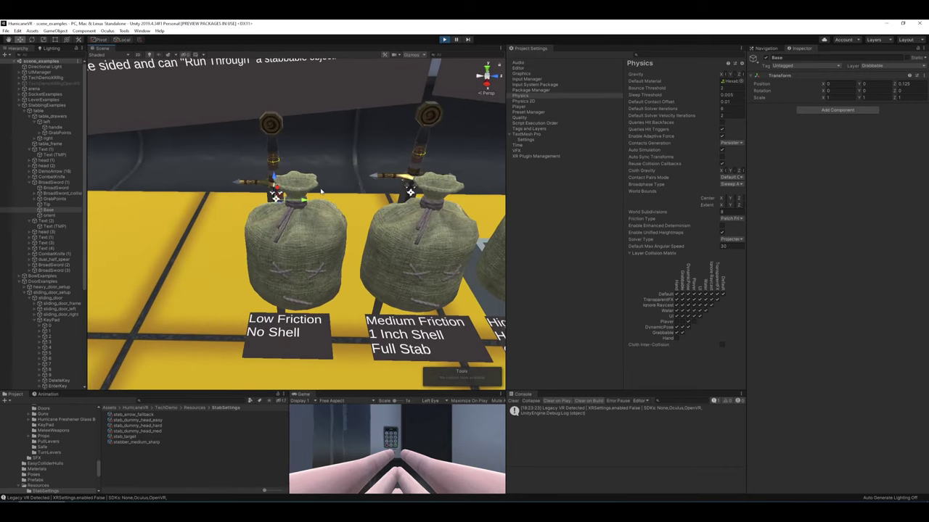
left_click_drag(311, 181, 418, 181, "alt")
scroll(369, 185, "up", 5)
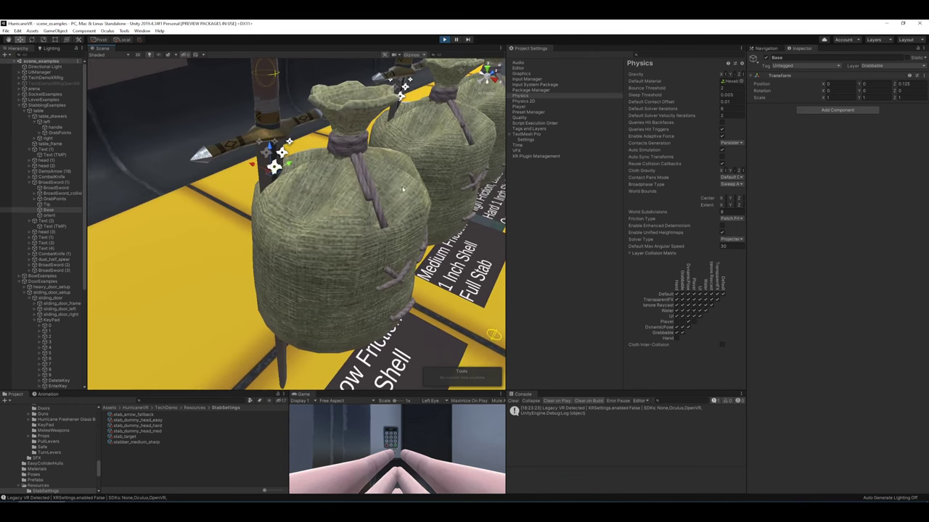
left_click_drag(403, 224, 247, 210, "alt")
scroll(247, 210, "down", 3)
left_click(54, 184)
scroll(338, 183, "down", 4)
middle_click_drag(338, 183, 392, 184)
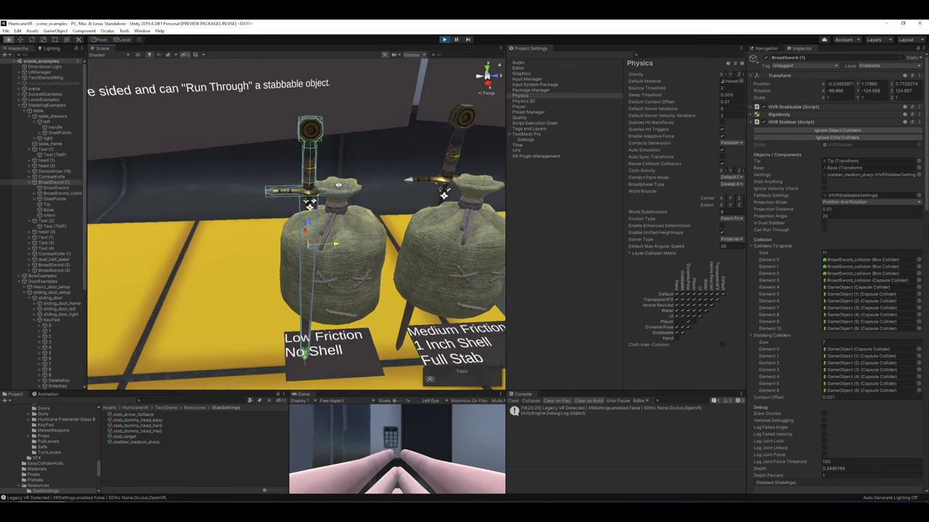
left_click(445, 40)
left_click(445, 41)
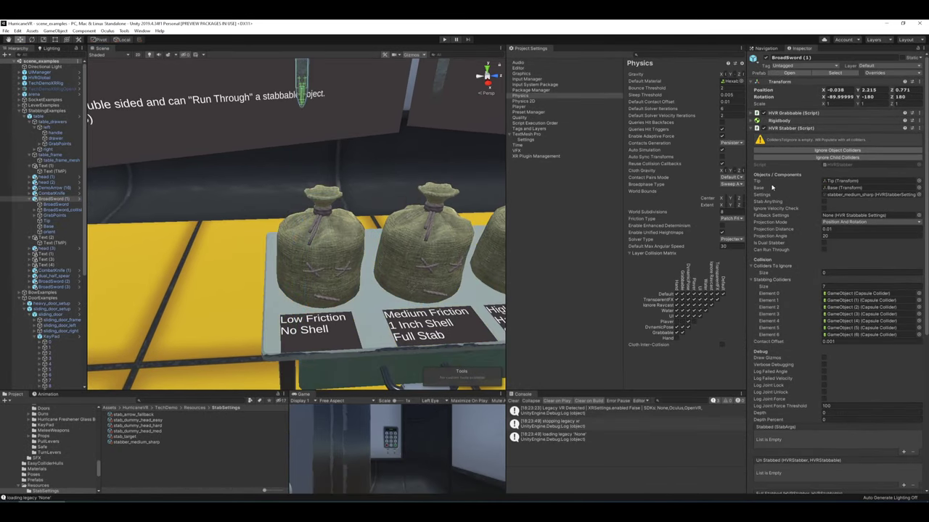
- Review the sword's stabber fields, and inspect the HVR Stabbable component on the Low Friction sack
mouse_move(772, 188)
mouse_move(775, 209)
right_click_drag(429, 204, 348, 198)
left_click(315, 247)
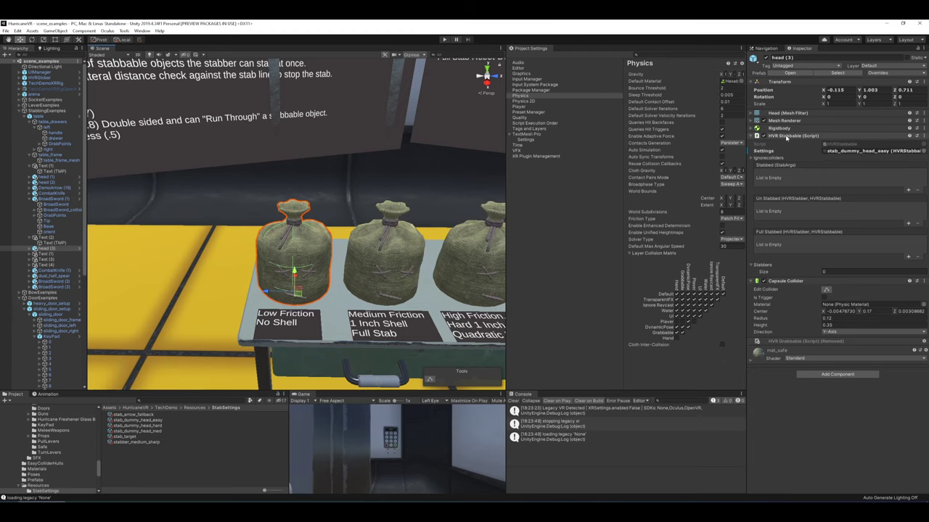
left_click_drag(416, 202, 370, 193, "alt")
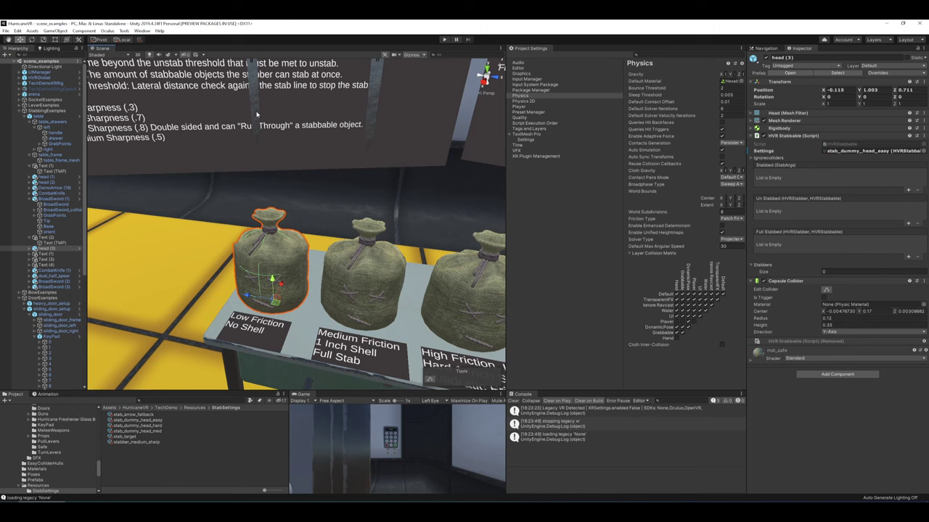
- Reselect BroadSword (1) and review its Stab Anything, Ignore Velocity Check and Fallback Settings fields
left_click(69, 198)
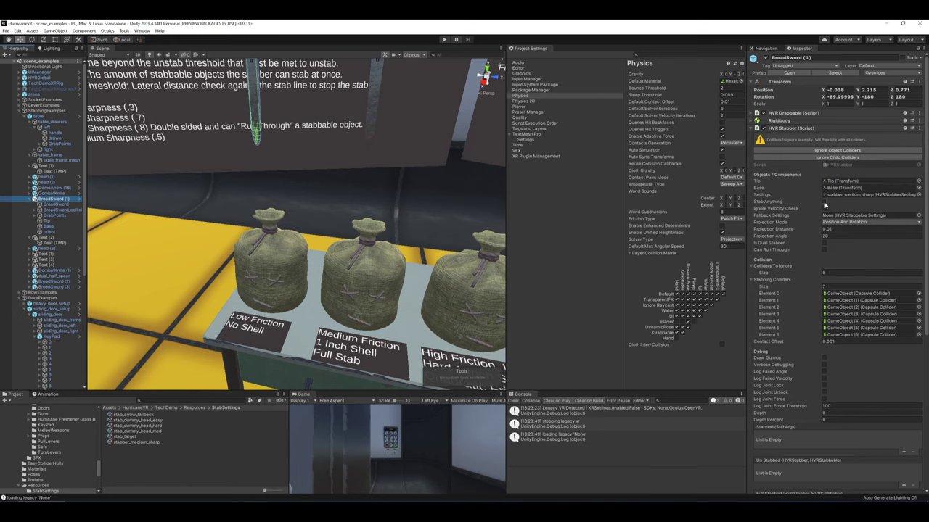
right_click_drag(387, 189, 404, 182)
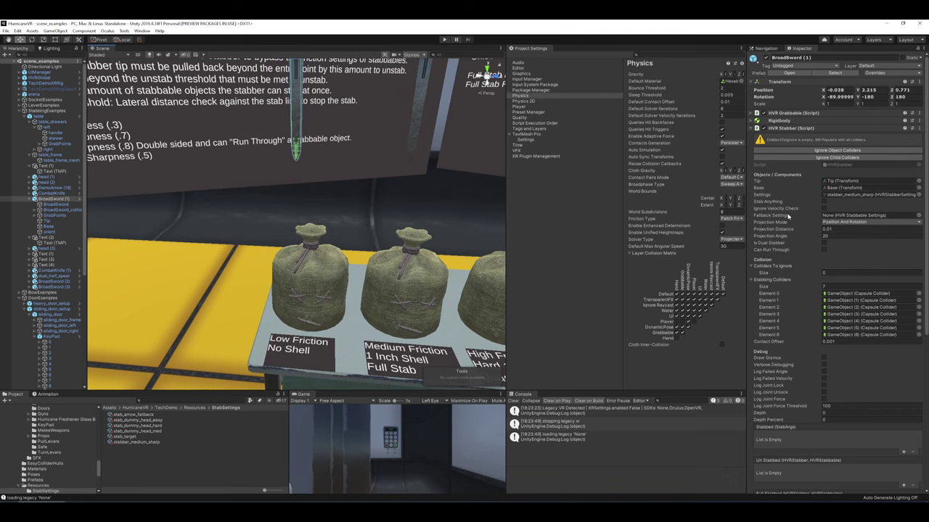
right_click_drag(308, 213, 142, 300)
right_click_drag(388, 251, 350, 226)
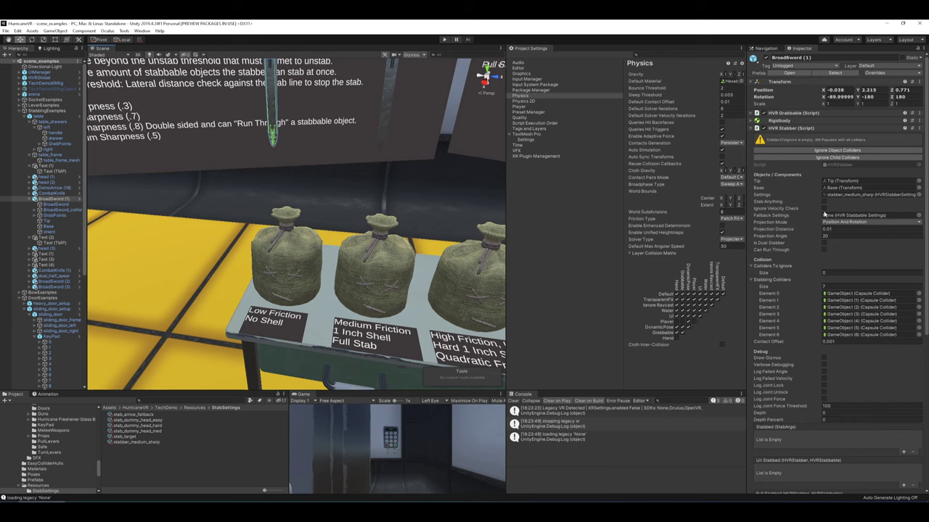
scroll(821, 215, "down", 3)
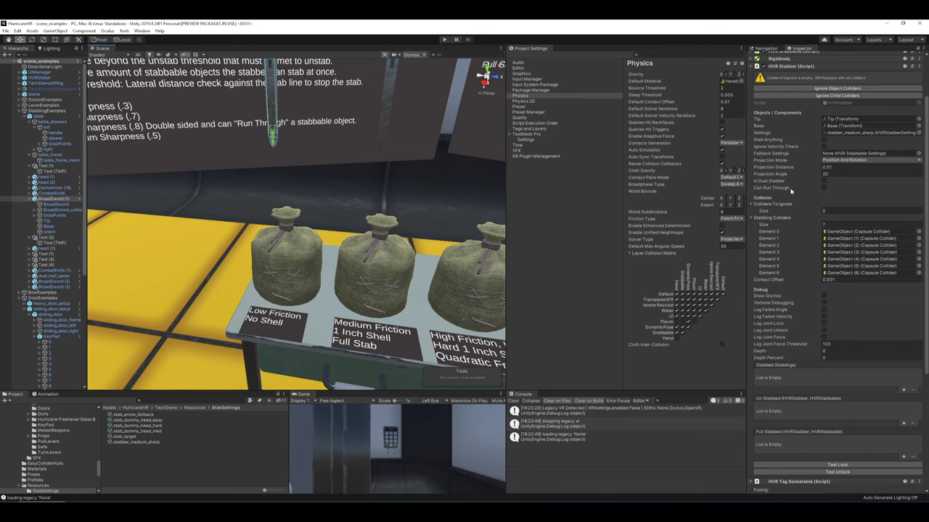
scroll(794, 203, "up", 3)
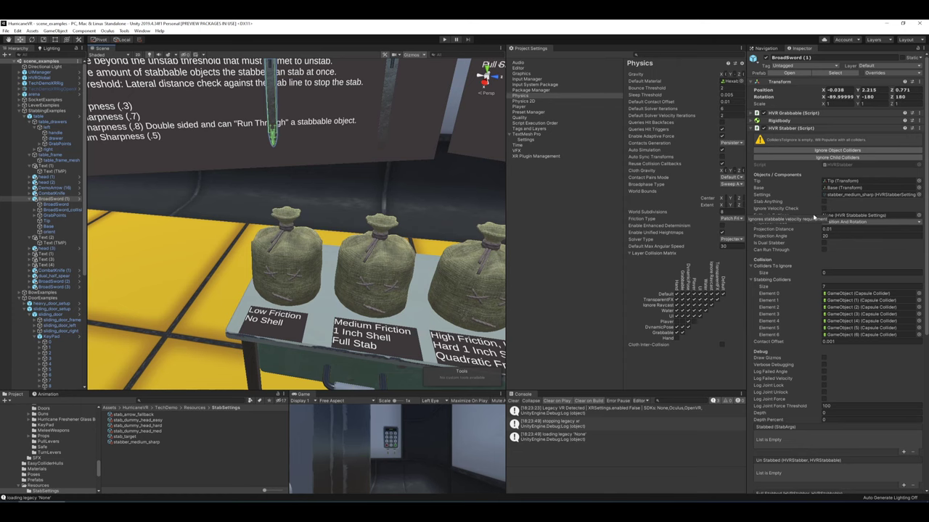
right_click_drag(352, 212, 384, 200)
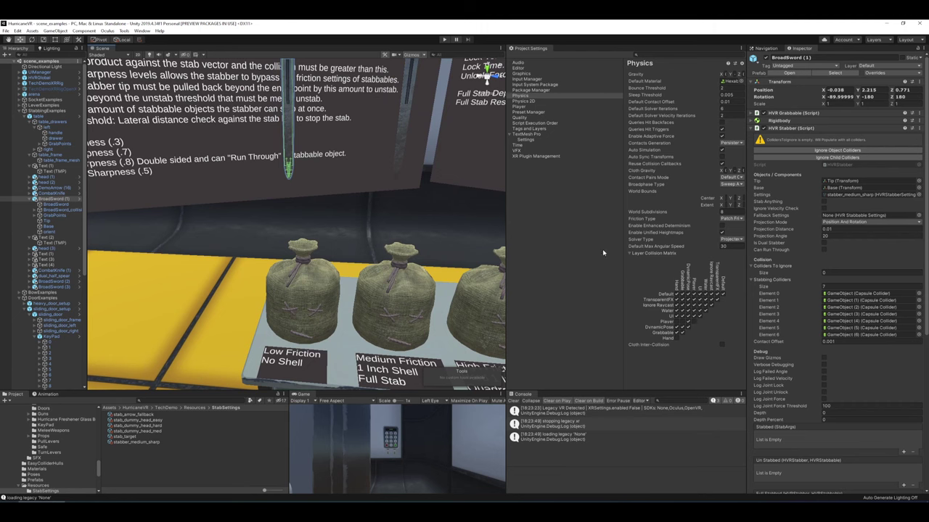
- Open the stab_dummy_head_easy settings asset assigned to the Low Friction sack and review its values
right_click_drag(420, 243, 395, 236)
left_click(274, 269)
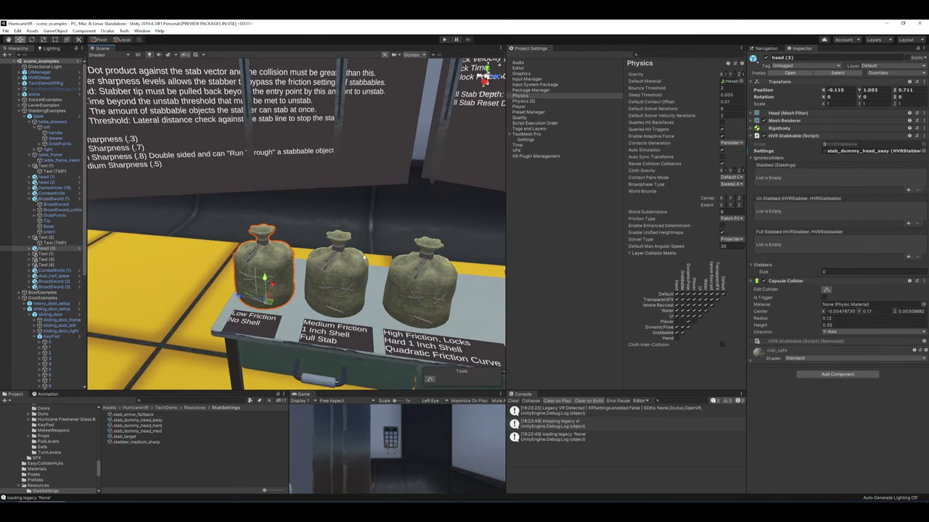
double_click(843, 152)
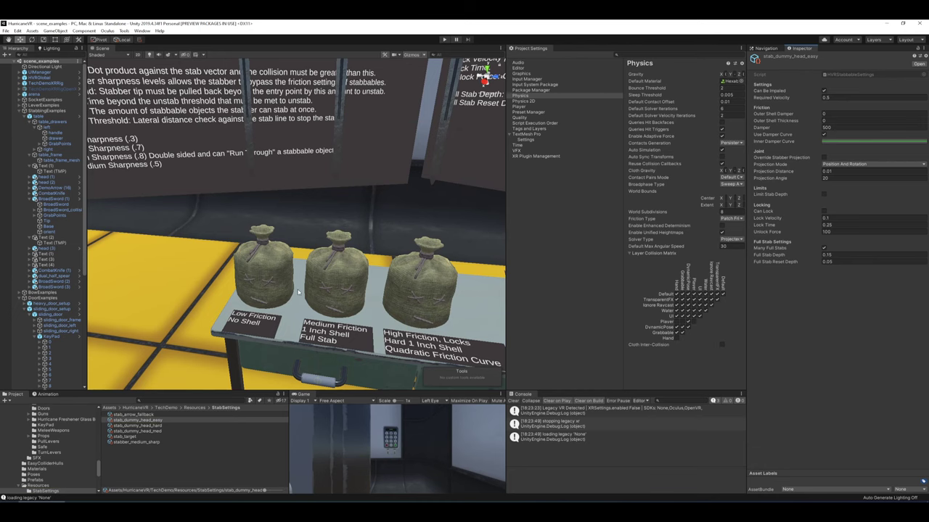
right_click_drag(297, 289, 258, 127)
left_click(257, 124)
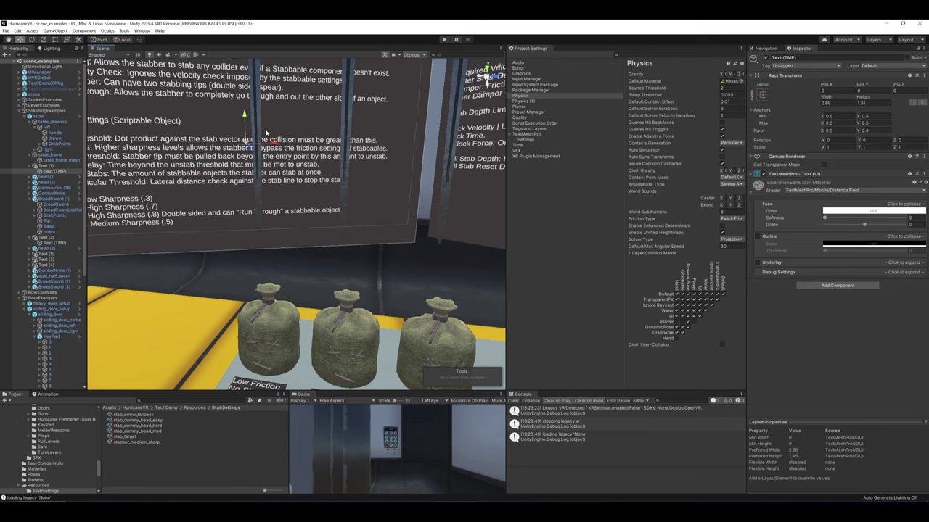
- Return to BroadSword (1) and examine the Fallback Settings and projection fields of its HVR Stabber
double_click(55, 199)
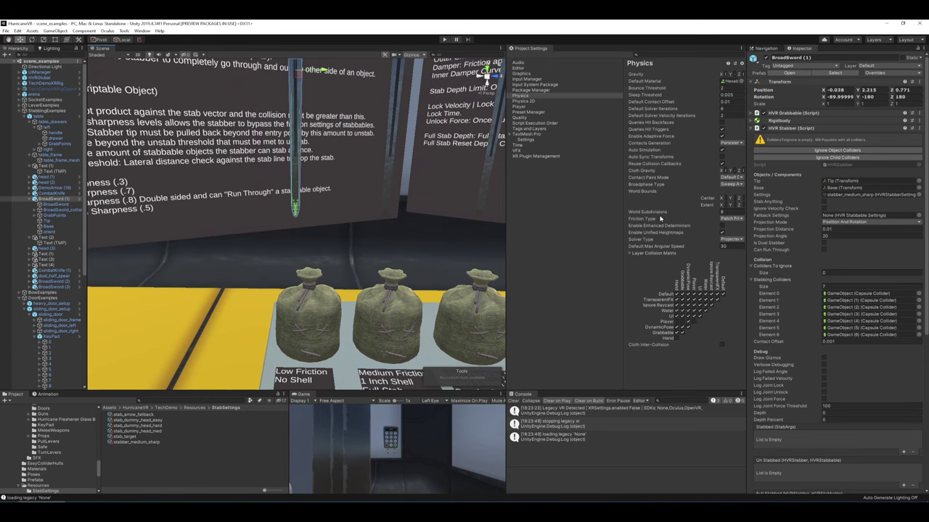
right_click_drag(426, 199, 415, 227)
left_click_drag(414, 227, 423, 228, "alt")
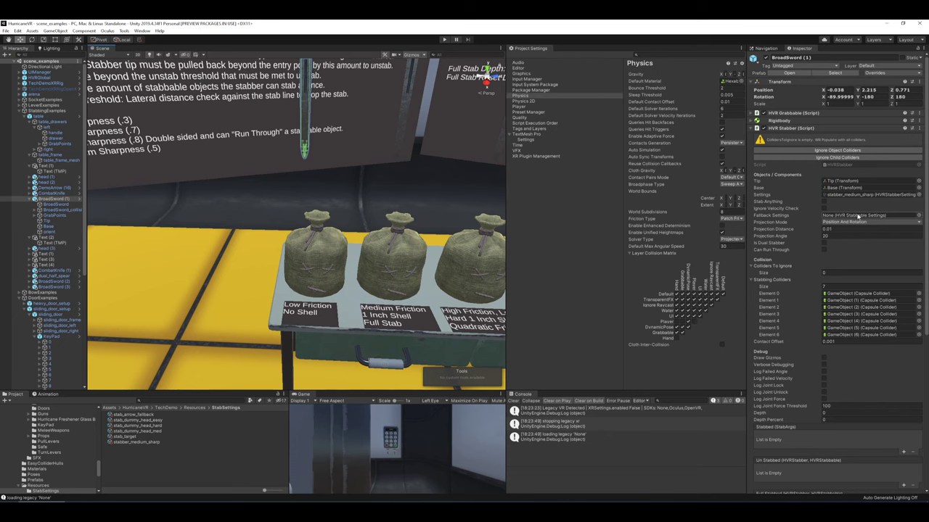
key("d")
right_click_drag(355, 176, 345, 162)
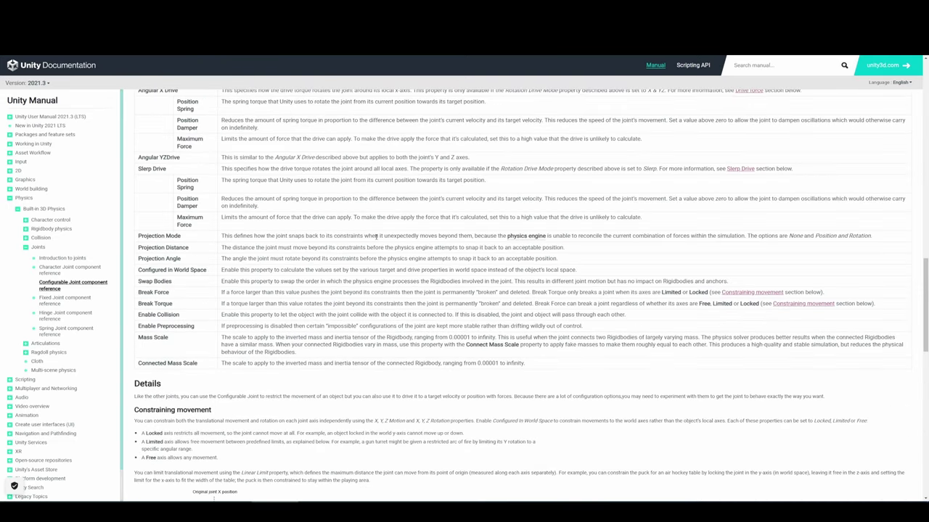
- Read the Projection Mode, Distance and Angle entries in the Unity Manual's Configurable Joint reference, and return to the sword in Unity
scroll(378, 236, "up", 2)
scroll(379, 239, "down", 2)
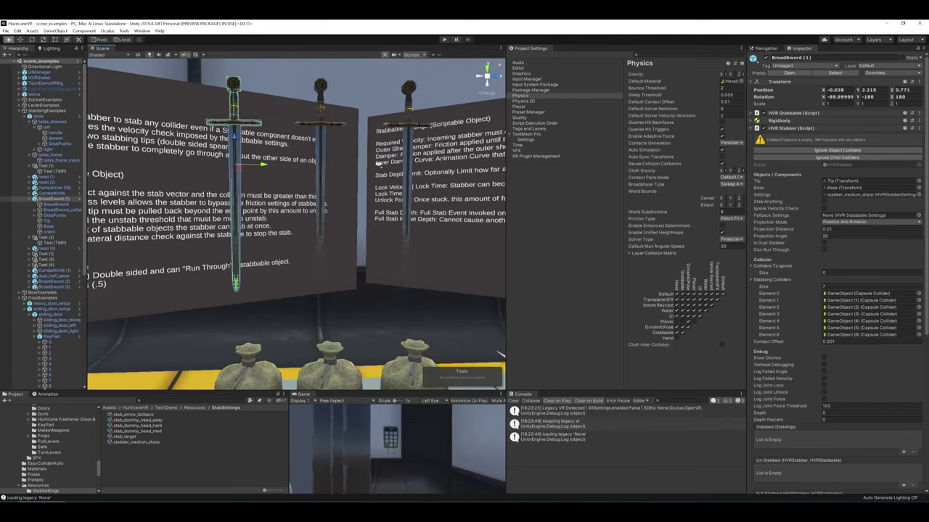
right_click_drag(379, 164, 288, 163)
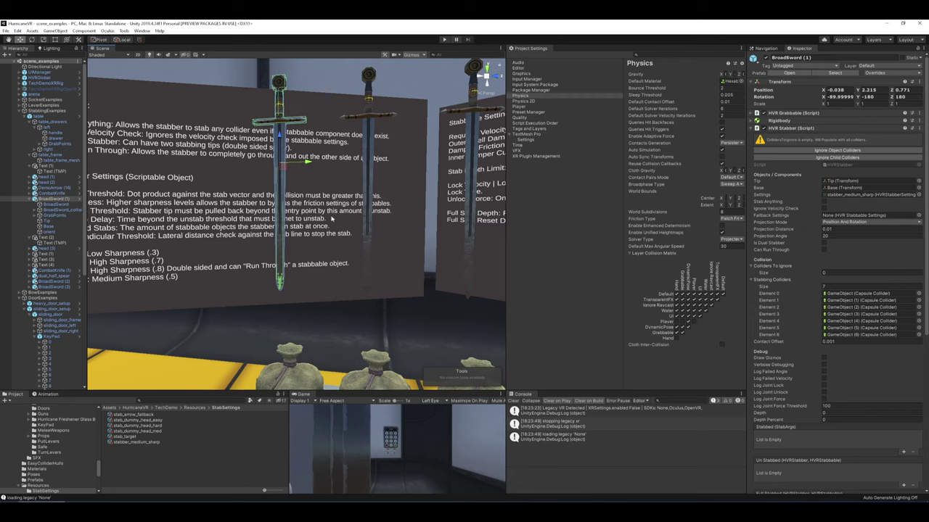
- Switch the sword's Projection Mode to another option and back to Position And Rotation, and highlight the projection entries in the Unity Manual
left_click(841, 222)
left_click(841, 229)
left_click(841, 224)
left_click(841, 242)
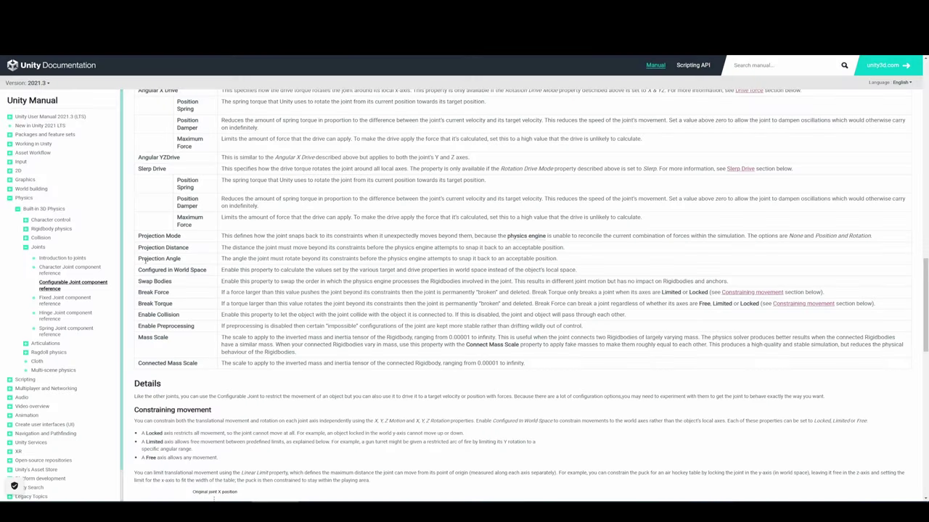
left_click_drag(138, 236, 566, 265)
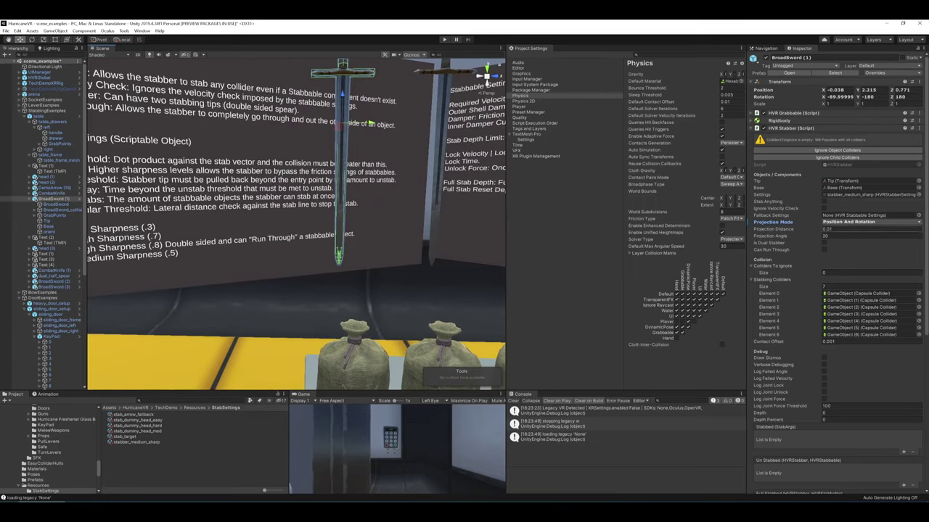
- Keep the sword's Projection Mode at Position And Rotation, and select the dual_half_spear lying on the table
left_click(839, 223)
left_click(842, 238)
right_click_drag(356, 195, 282, 215)
right_click_drag(335, 265, 377, 327)
left_click(333, 264)
left_click_drag(370, 226, 424, 238, "alt")
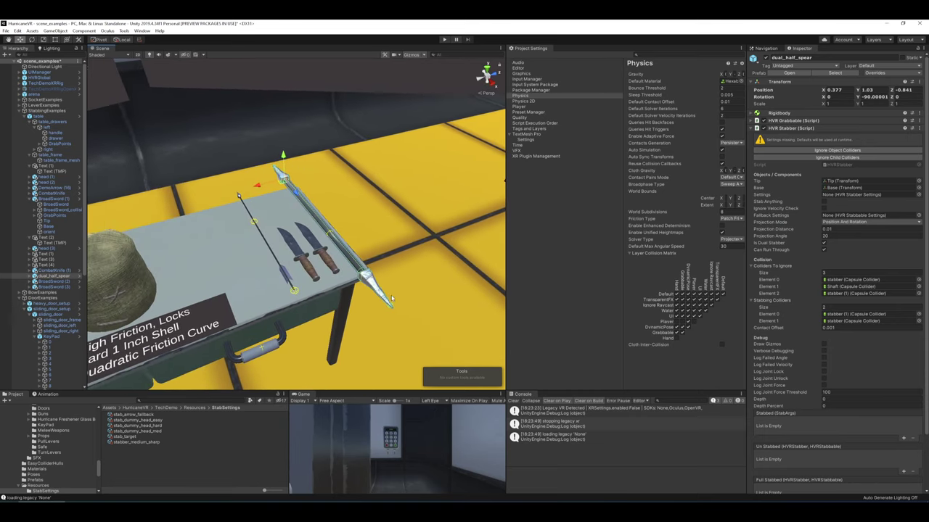
- Inspect the Base and Tip child objects of dual_half_spear, and return to the spear's own settings
left_click(34, 276)
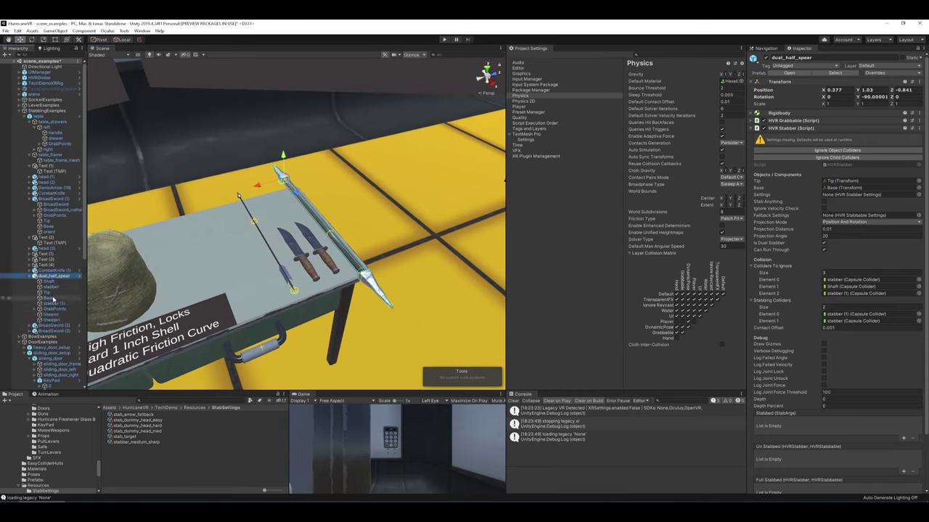
left_click(48, 298)
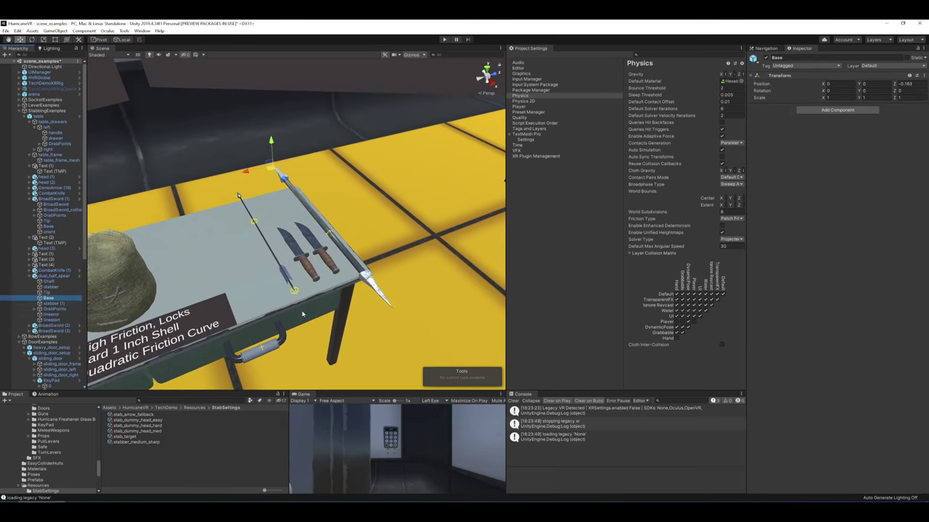
left_click(47, 292)
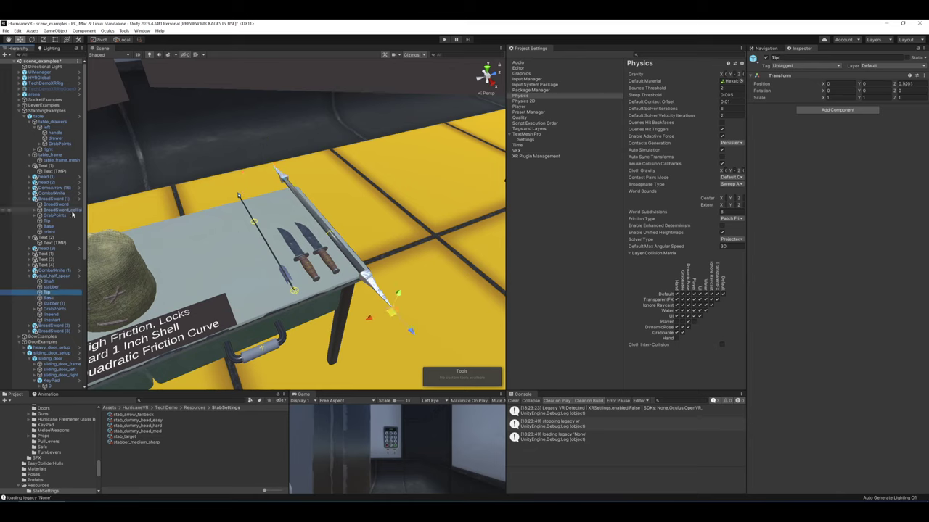
left_click(67, 276)
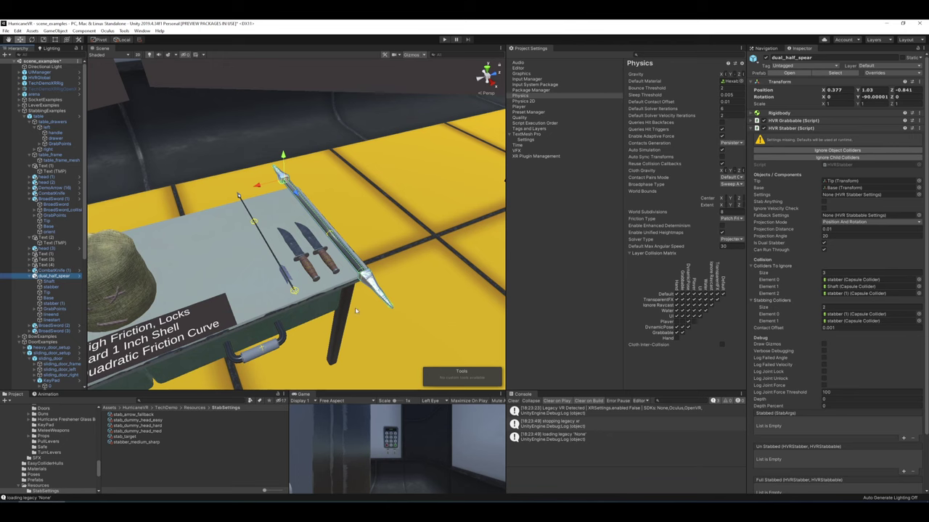
- Examine the spear's Is Dual Stabber and Can Run Through options alongside the three friction sacks on the table
right_click_drag(361, 318, 293, 308)
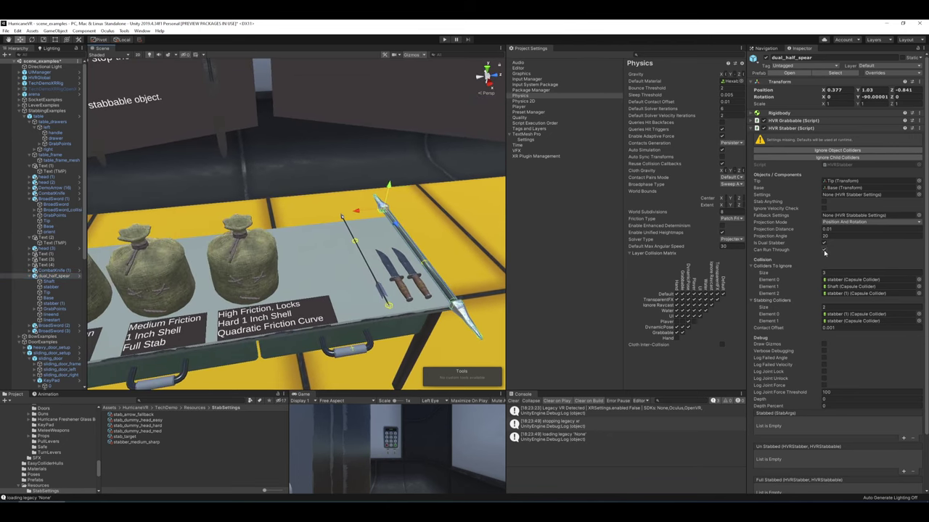
right_click_drag(407, 219, 420, 350)
right_click_drag(456, 273, 400, 243)
scroll(272, 230, "down", 3)
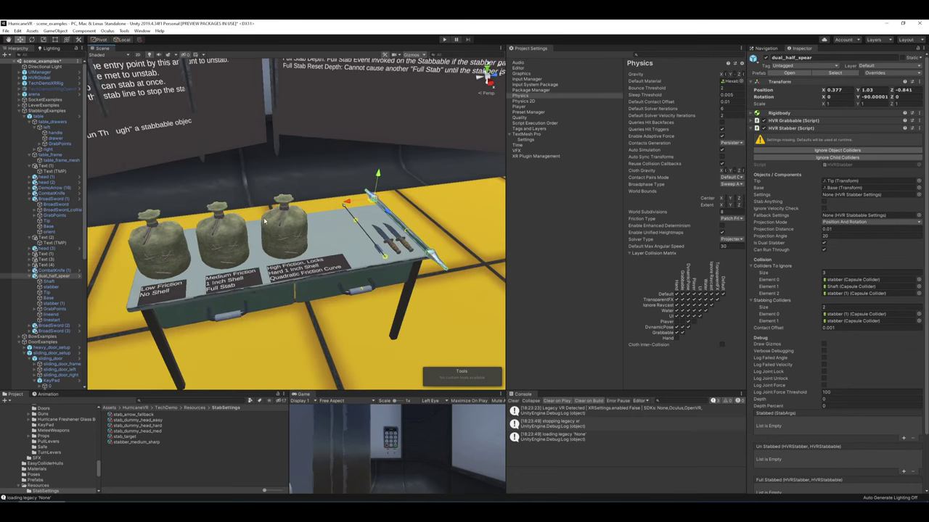
key("w")
right_click_drag(271, 201, 274, 196)
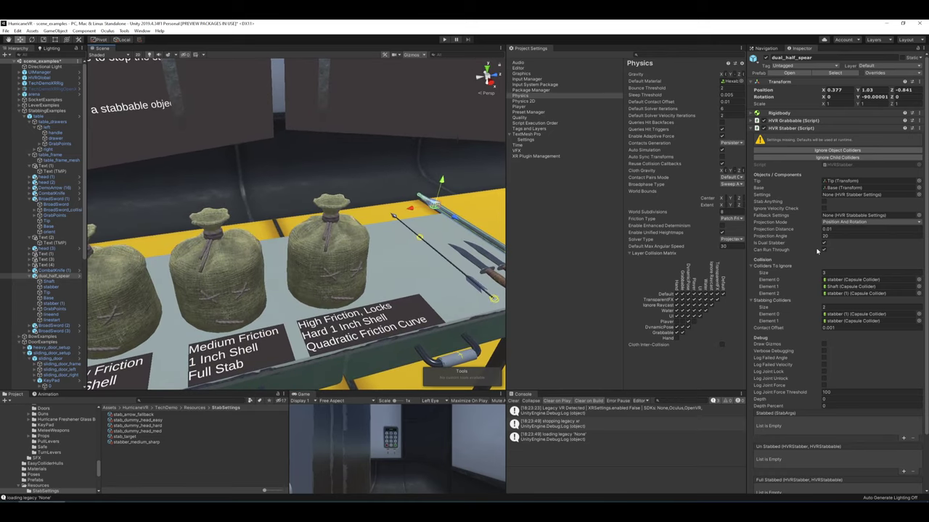
right_click_drag(398, 197, 366, 203)
key("s")
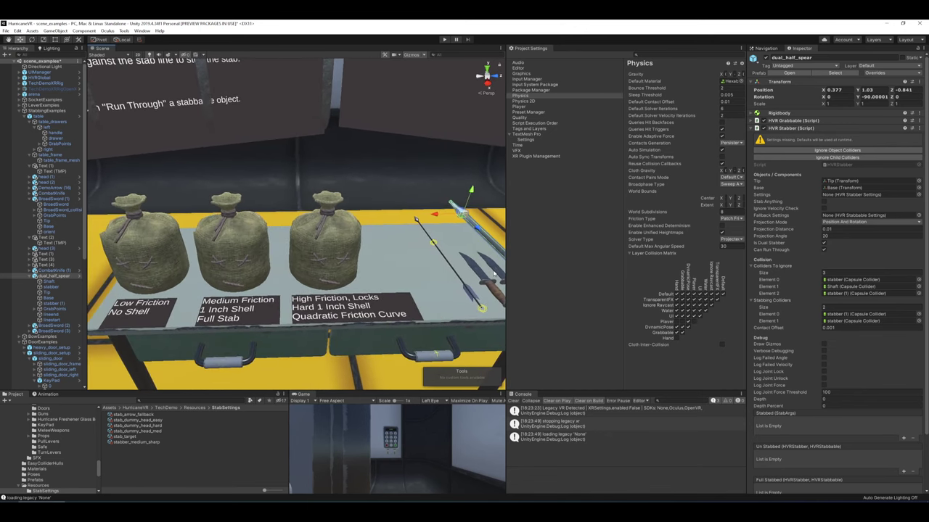
right_click_drag(404, 254, 405, 252)
key("s")
key("d")
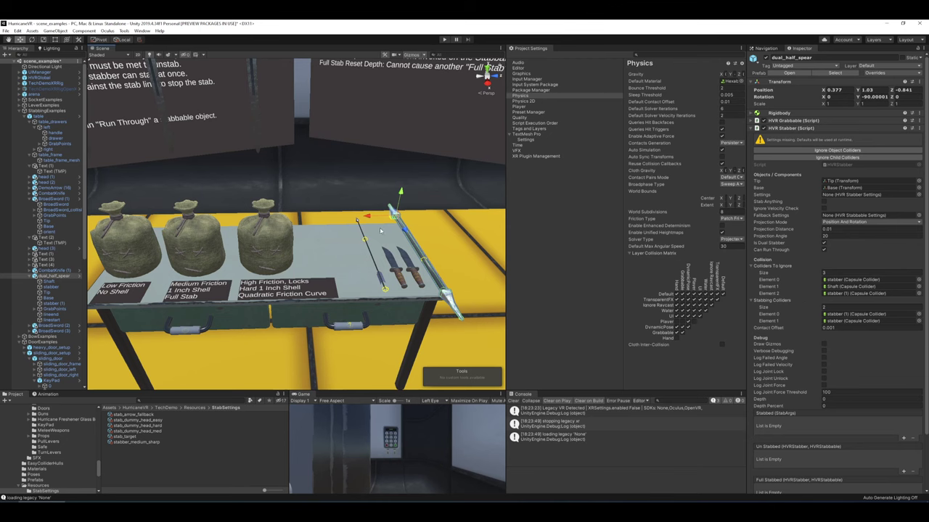
key("w")
right_click_drag(288, 291, 288, 293)
key("a")
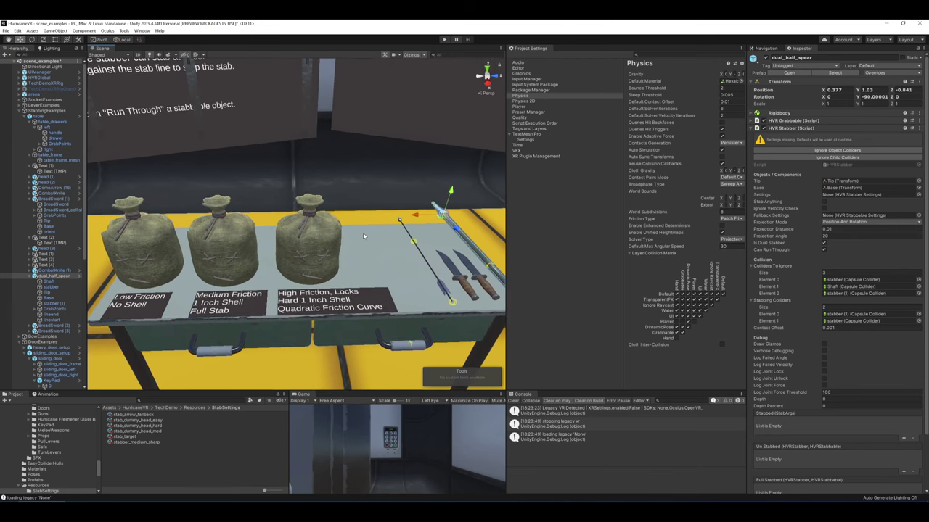
key("w")
right_click_drag(365, 236, 257, 215)
key("a")
key("d")
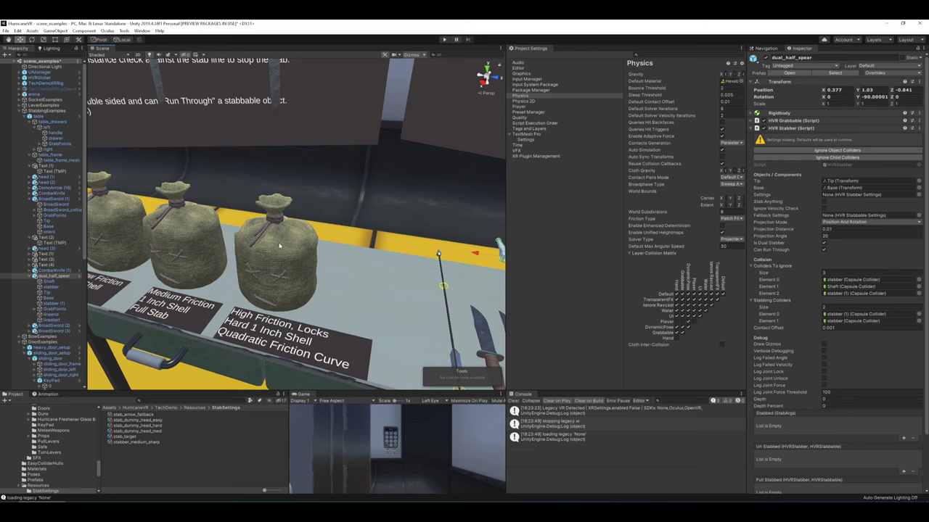
right_click_drag(335, 230, 384, 226)
key("a")
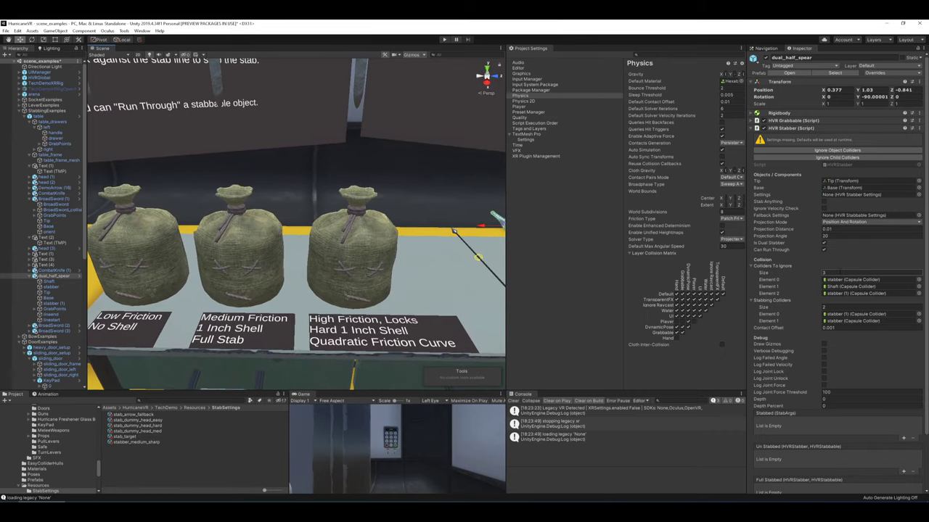
- Return to BroadSword (1) and examine its Colliders To Ignore and Stabbing Colliders lists against the capsule colliders at the blade tip
left_click(56, 199)
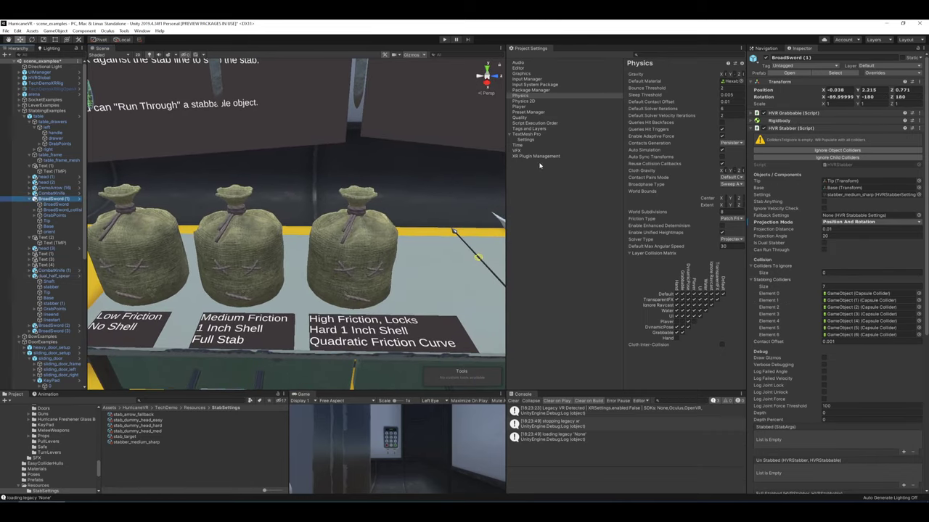
key("f")
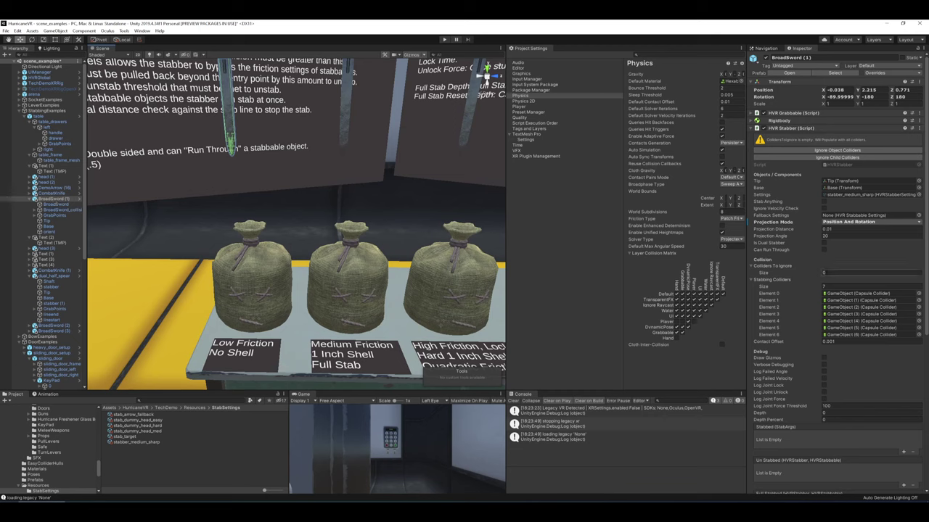
right_click_drag(344, 205, 314, 170)
key("w")
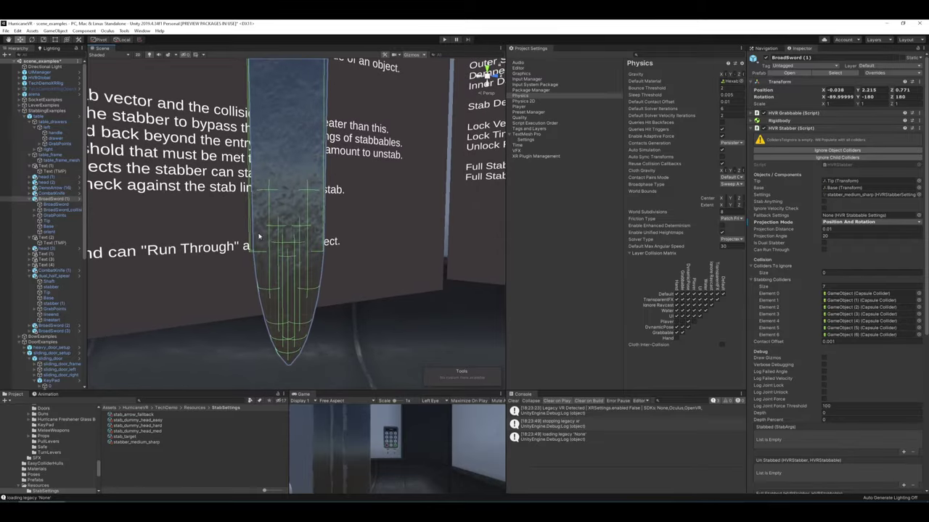
left_click_drag(373, 234, 296, 186, "alt")
right_click_drag(297, 187, 319, 196)
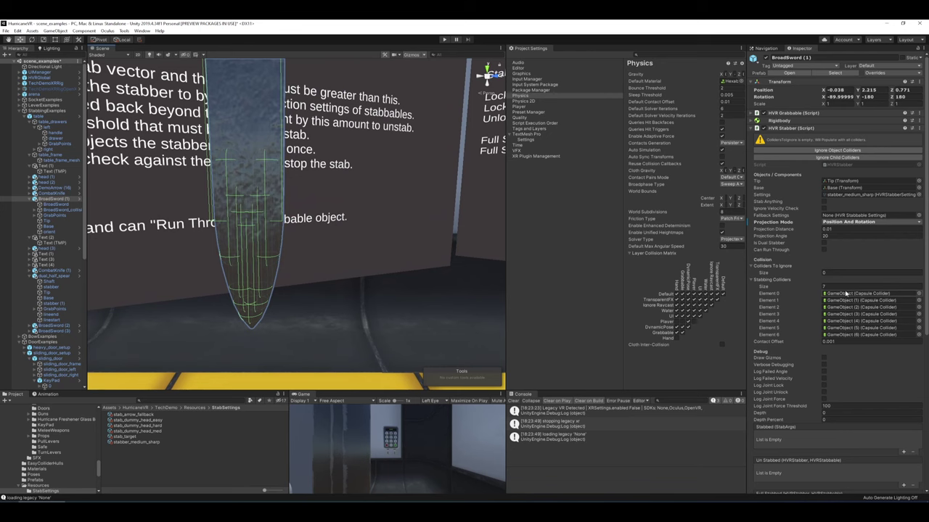
left_click_drag(330, 215, 326, 223, "alt")
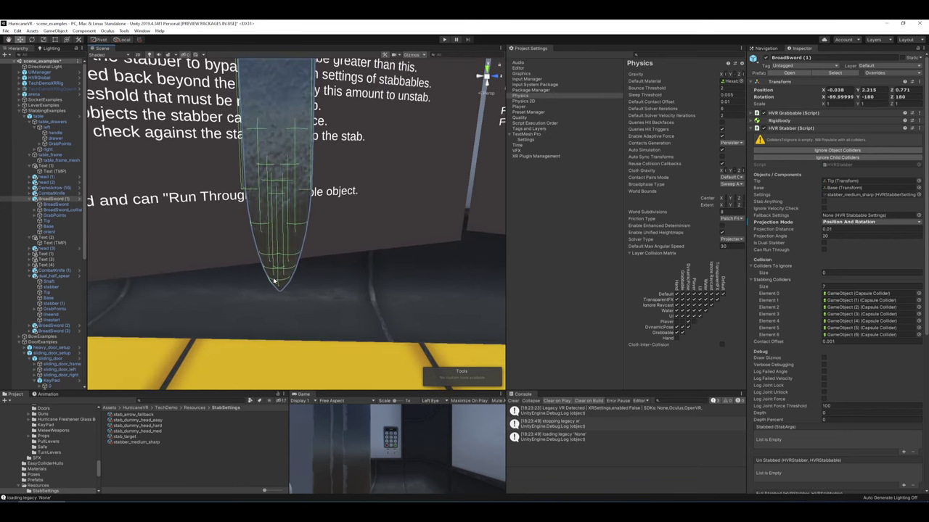
key("w")
right_click_drag(282, 233, 312, 219)
key("s")
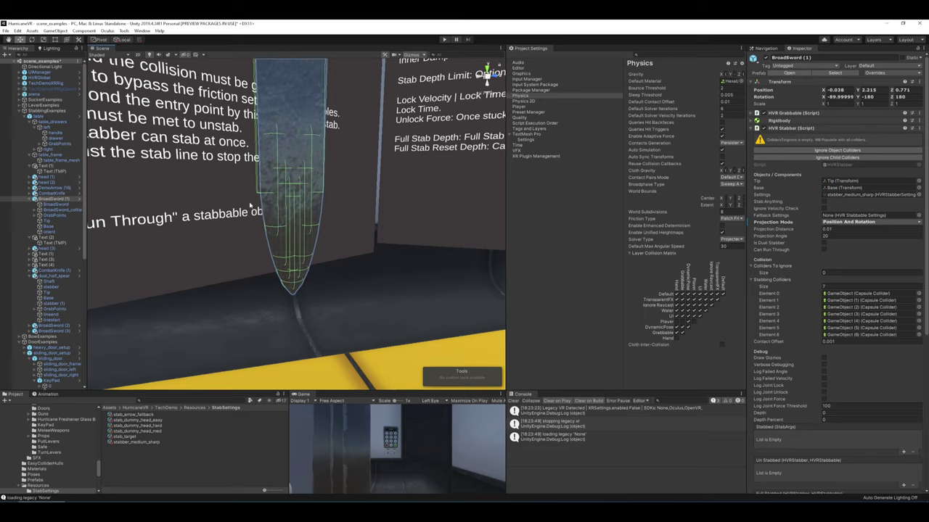
right_click_drag(337, 272, 319, 136)
right_click_drag(314, 275, 359, 274)
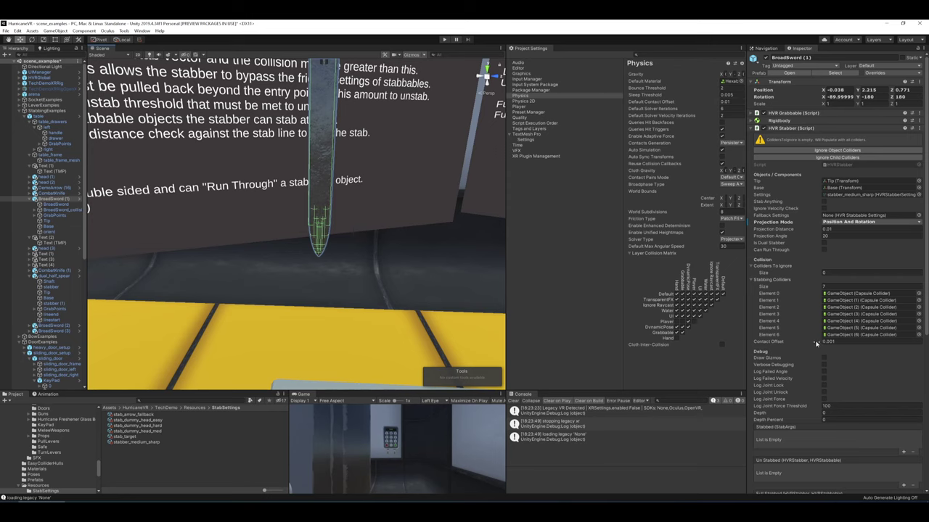
- Examine the Contact Offset field of BroadSword (1) together with a close view of the colliders around the blade tip
key("w")
mouse_move(404, 216)
right_mouse_down()
mouse_move(407, 230)
mouse_move(409, 207)
right_mouse_up()
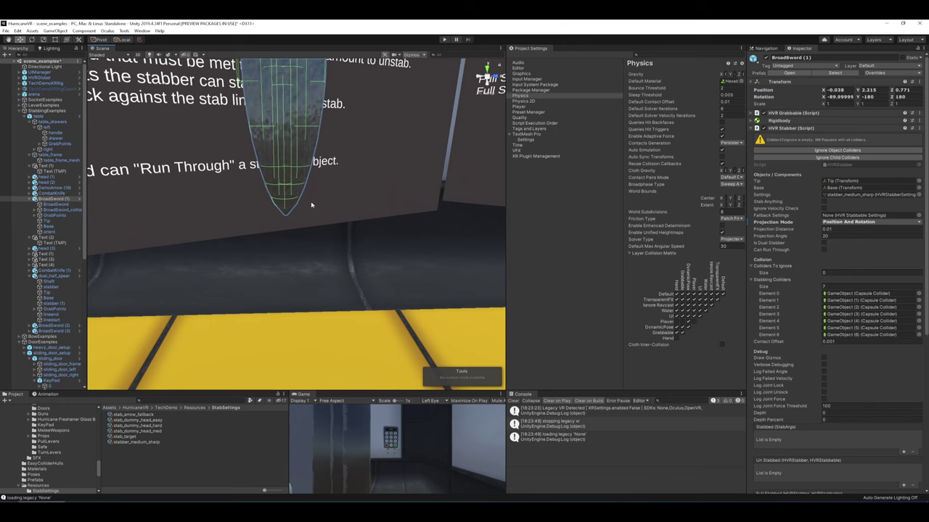
key("s")
right_click_drag(314, 203, 337, 182)
key("a")
left_click(833, 342)
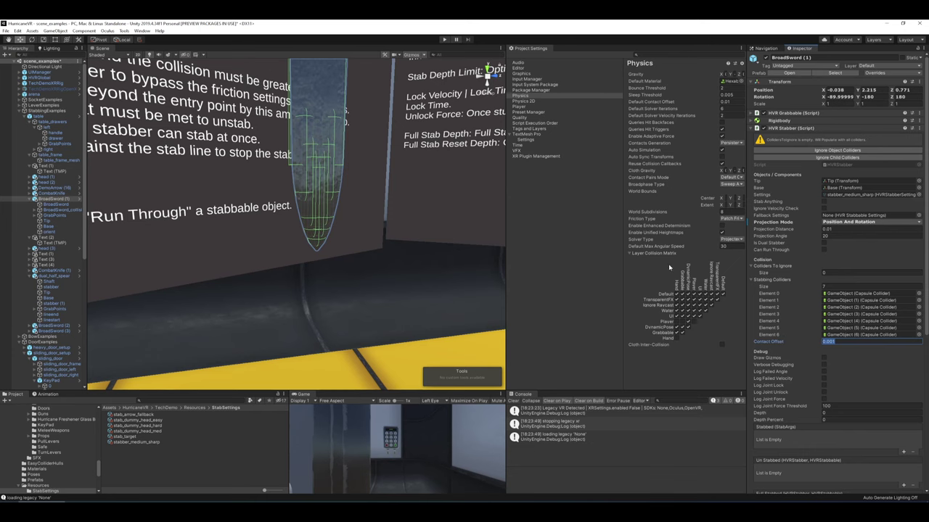
right_click_drag(349, 206, 362, 222)
key("a")
key("d")
key("w")
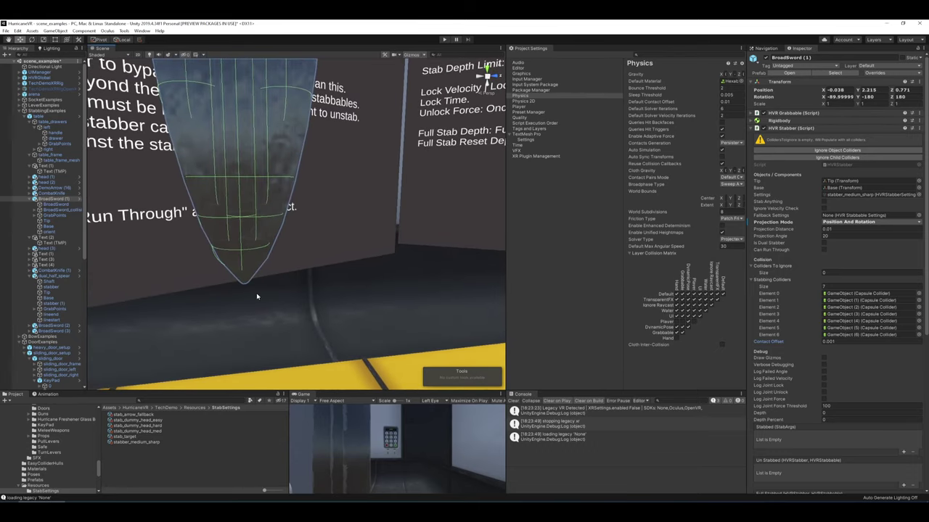
right_click_drag(384, 264, 389, 293)
key("s")
- Toggle Log Failed Angle and Log Failed Velocity on and back off in the sword's stabber debug options
scroll(796, 333, "down", 3)
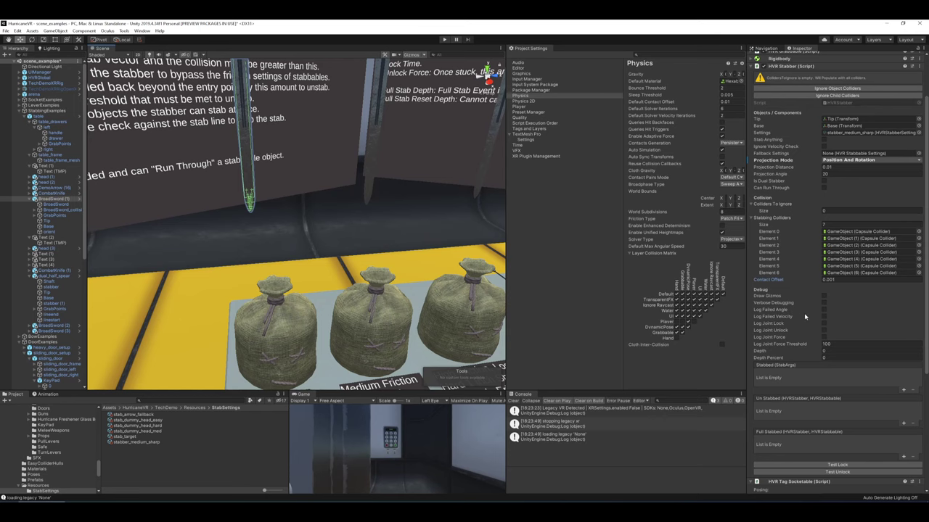
right_click_drag(449, 180, 430, 163)
key("w")
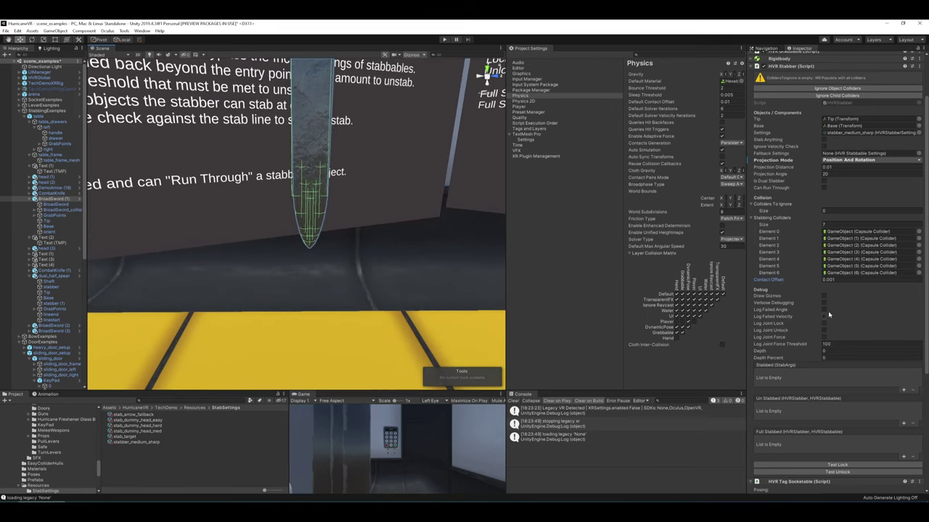
left_click(824, 310)
left_click(824, 310)
left_click(824, 317)
left_click(824, 317)
key("s")
right_click_drag(385, 240, 382, 246)
key("d")
key("a")
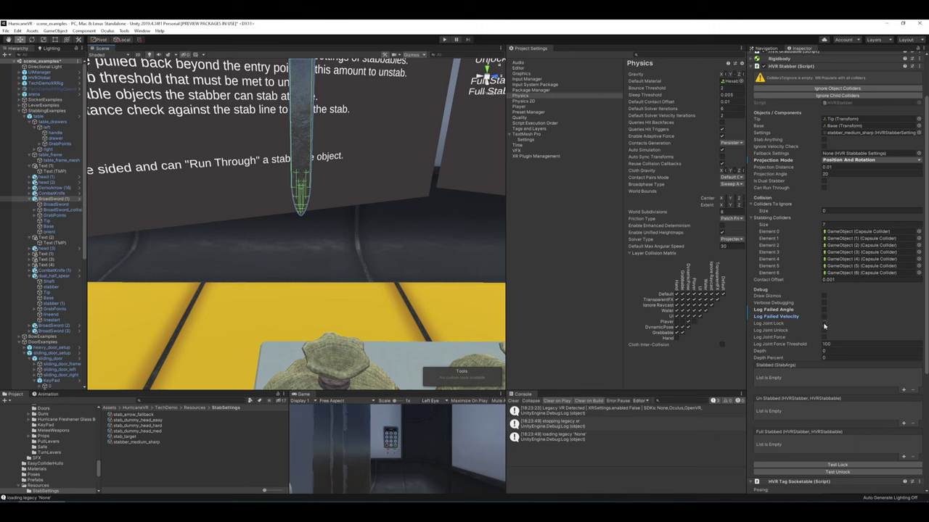
scroll(363, 225, "down", 5)
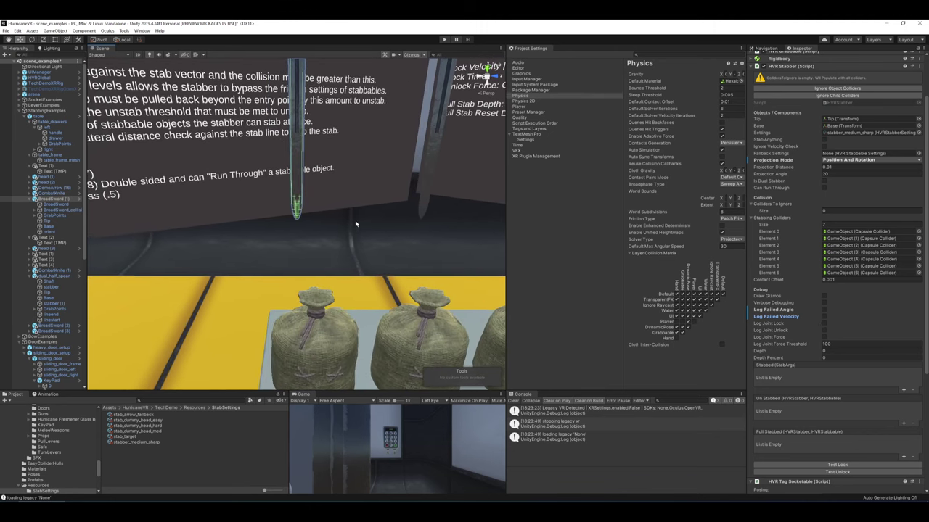
- Open the stabber_medium_sharp settings asset assigned to BroadSword (1) and review its Stab Settings values
scroll(842, 321, "up", 3)
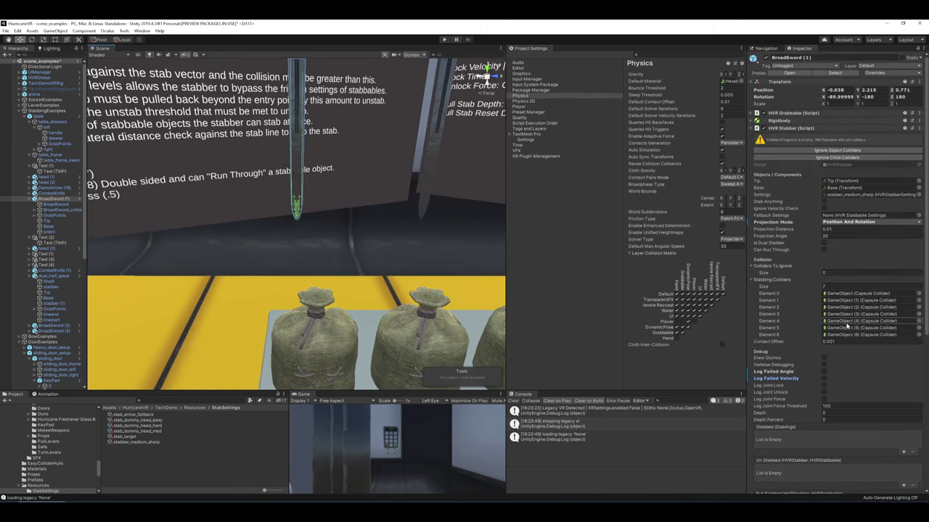
left_click_drag(428, 190, 447, 186, "alt")
scroll(462, 177, "up", 4)
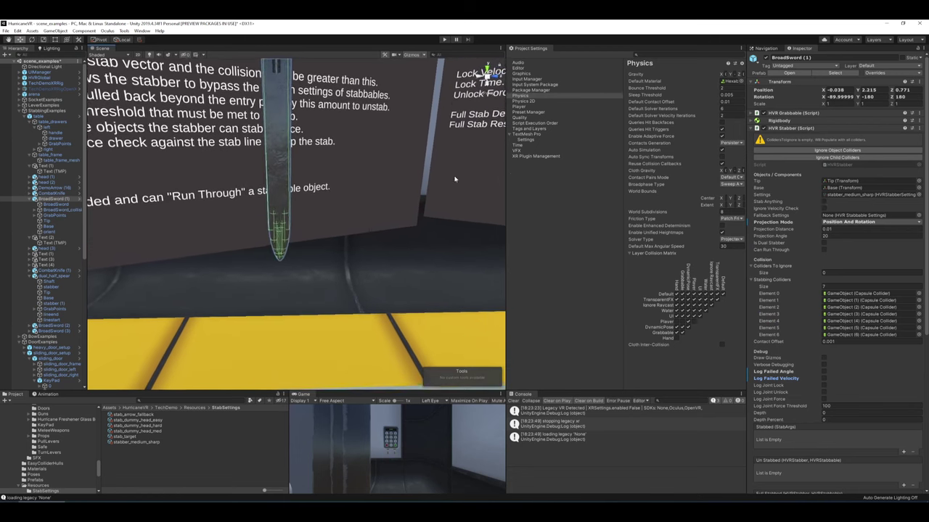
double_click(855, 201)
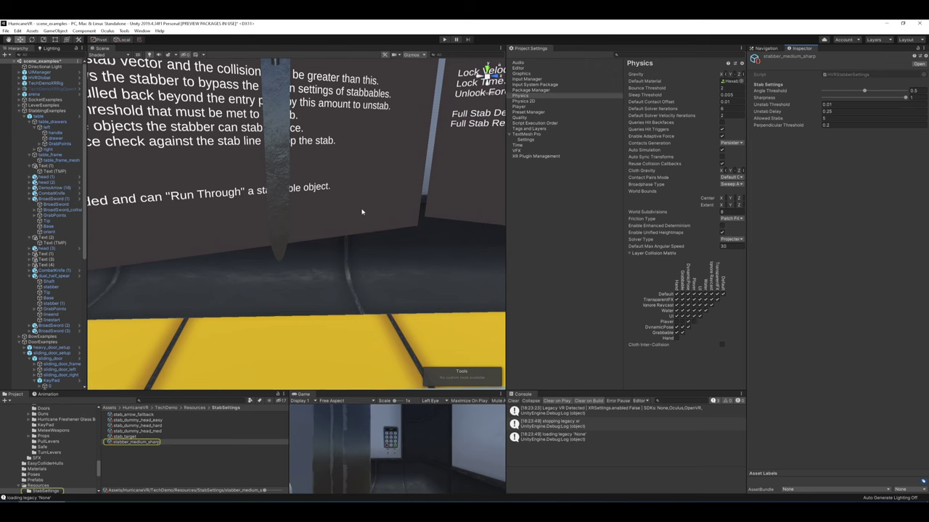
right_click_drag(366, 181, 371, 193)
right_click_drag(381, 239, 375, 232)
- Review the HurricaneVR asset creation options for Stabber Settings in the StabSettings folder without creating one, and reselect stabber_medium_sharp
right_click(213, 462)
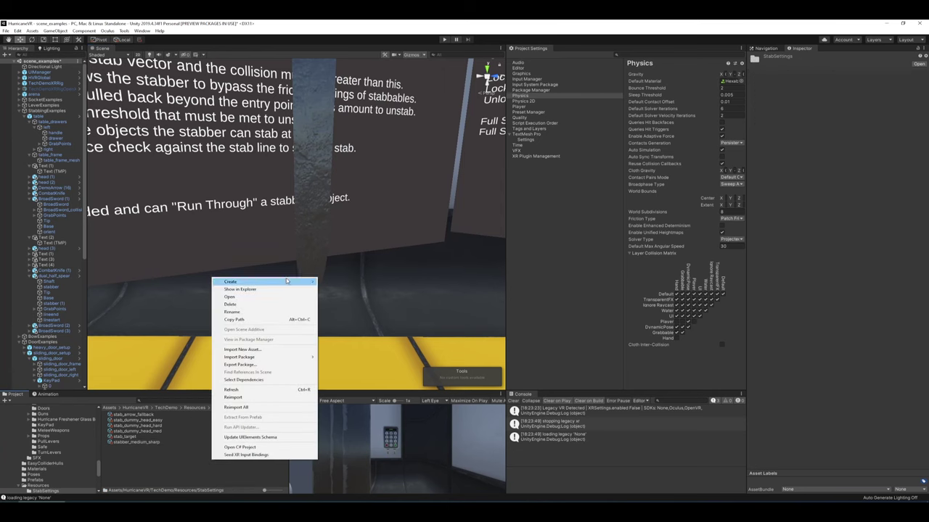
mouse_move(280, 282)
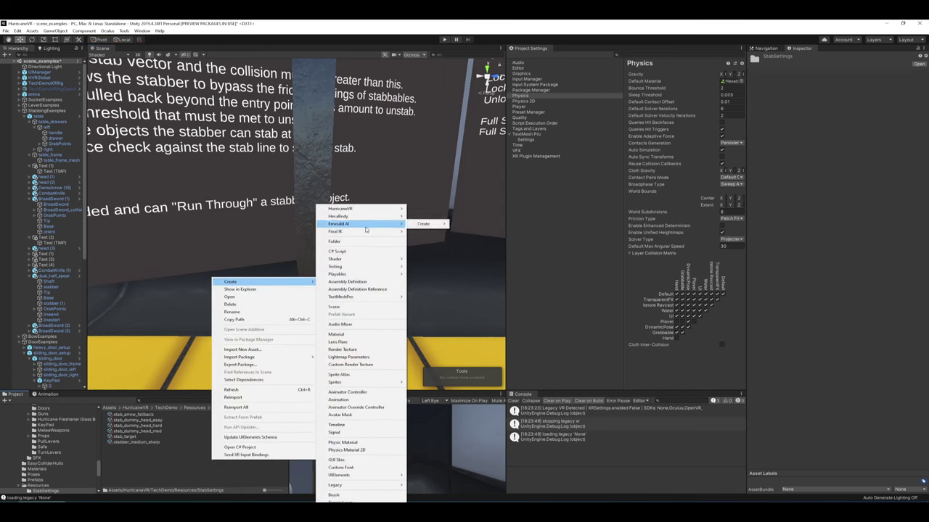
right_click(166, 473)
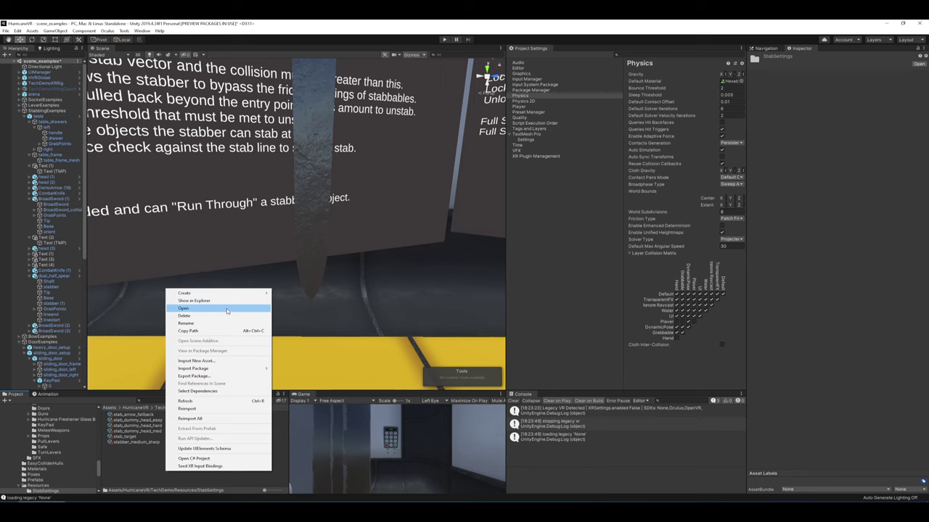
mouse_move(213, 294)
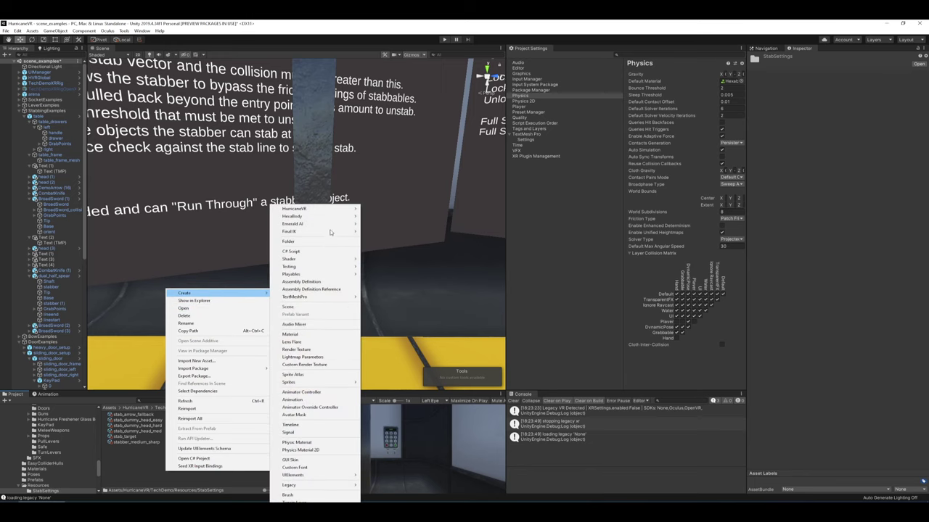
mouse_move(322, 209)
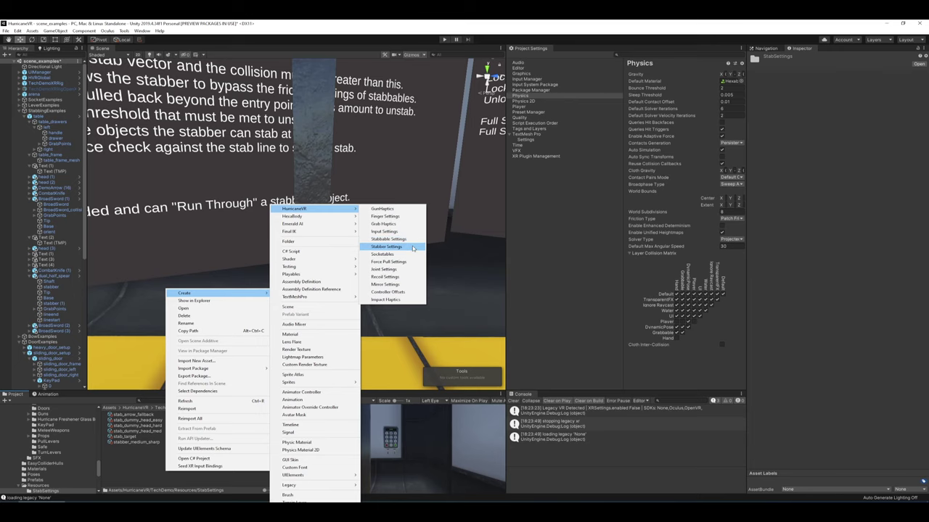
left_click(137, 464)
left_click(155, 443)
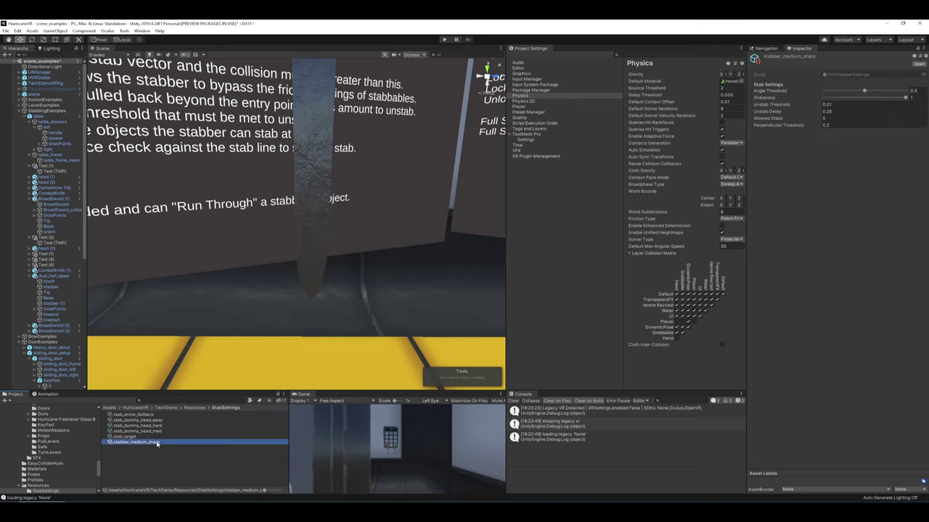
- Examine the Angle Threshold and Sharpness settings of stabber_medium_sharp alongside the hanging sword and the wall descriptions
right_click_drag(338, 245, 366, 267)
right_click_drag(373, 216, 285, 185)
right_click_drag(400, 131, 371, 129)
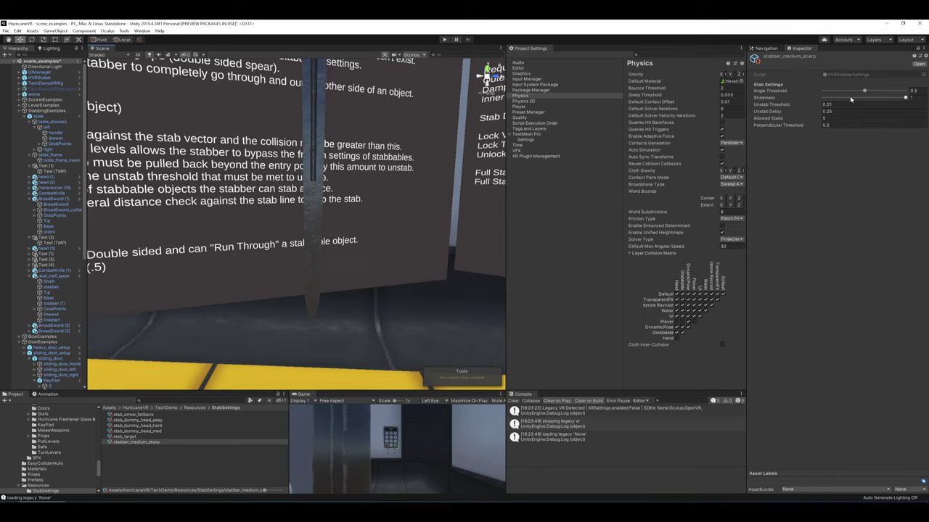
mouse_move(780, 93)
right_click_drag(441, 125, 428, 238)
right_click_drag(256, 292, 257, 207)
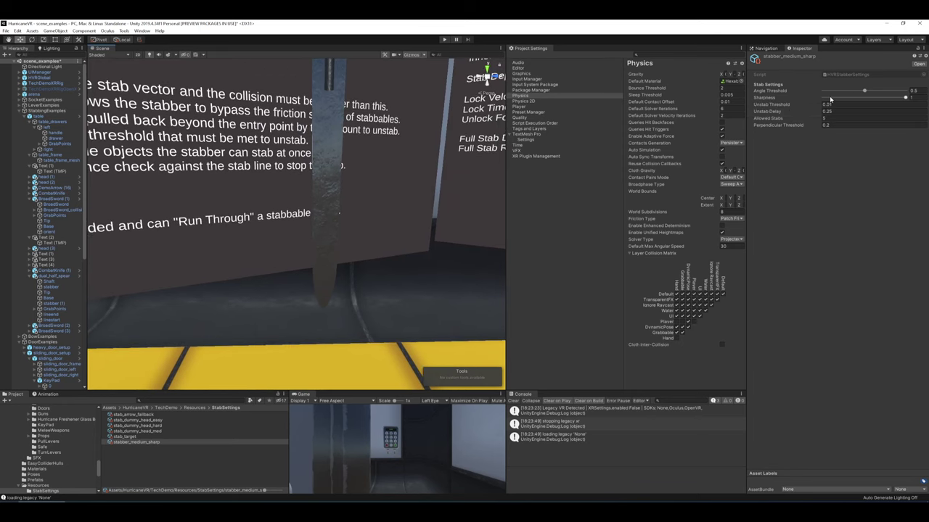
- Lower the Sharpness of the stabber_medium_sharp asset to about 0.082
right_click_drag(378, 137, 361, 212)
key("s")
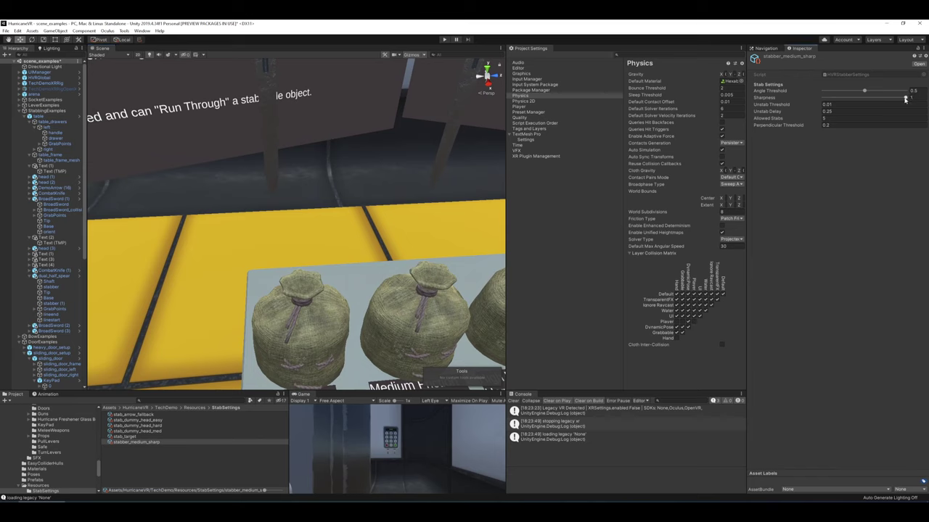
left_click_drag(906, 97, 830, 99)
mouse_move(375, 199)
right_mouse_down()
mouse_move(385, 190)
mouse_move(394, 200)
mouse_move(399, 230)
mouse_move(374, 215)
right_mouse_up()
- Examine the Unstab Threshold and Unstab Delay settings together with close views of the Low Friction sack from several angles
mouse_move(769, 106)
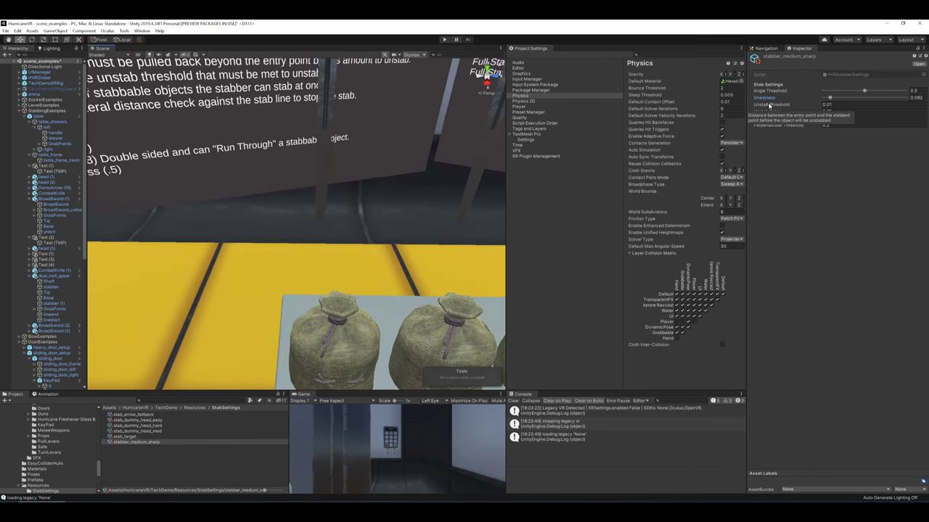
right_click_drag(400, 182, 390, 216)
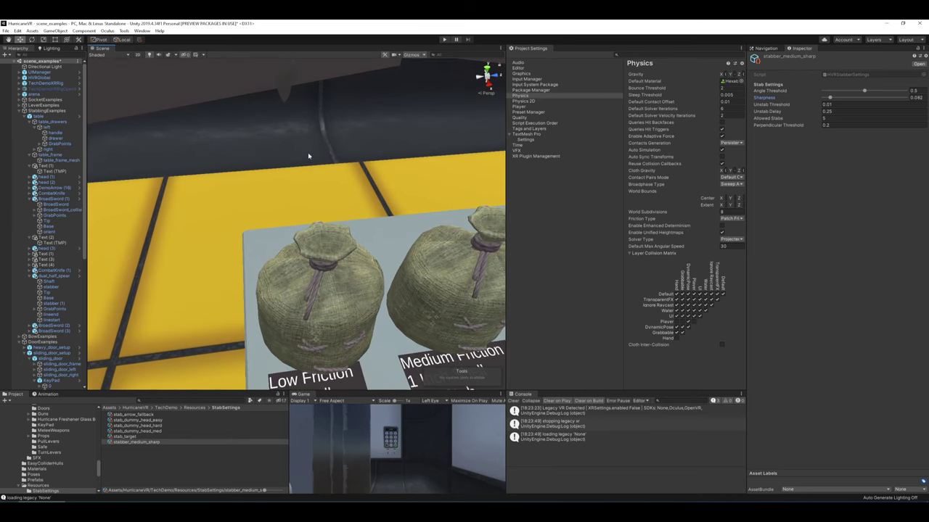
scroll(333, 191, "up", 2)
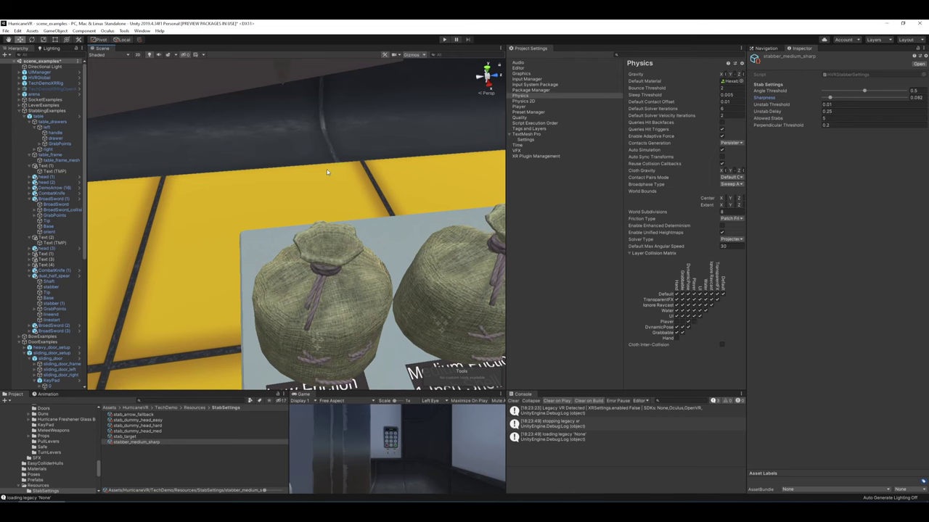
right_click_drag(331, 172, 370, 181)
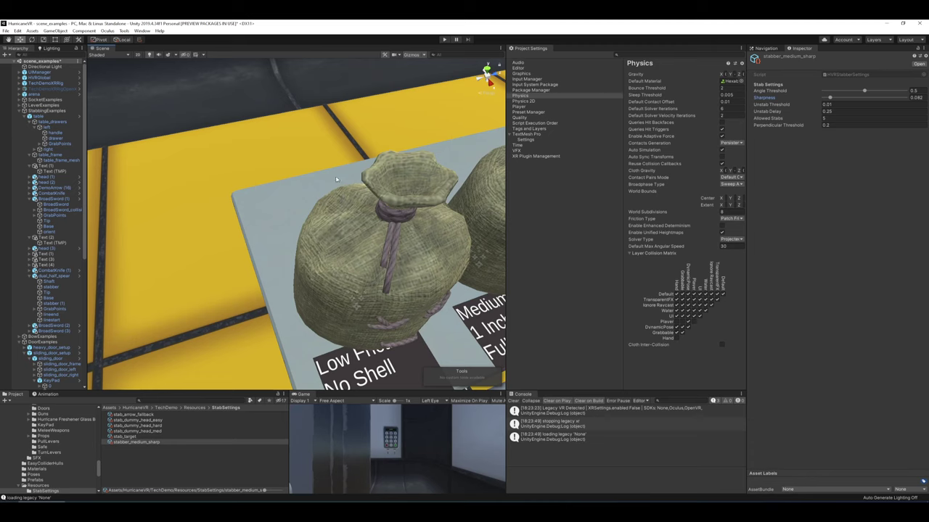
right_click_drag(343, 179, 327, 126)
key("s")
key("w")
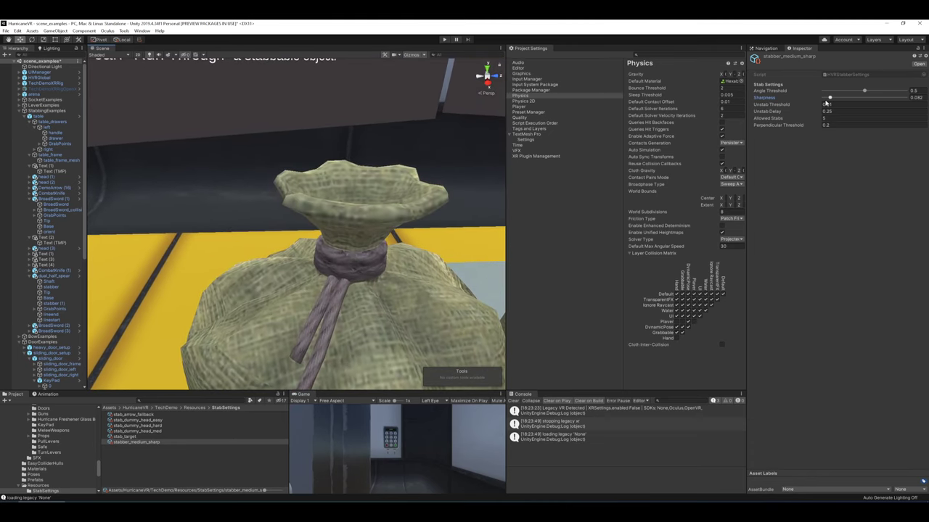
right_click_drag(316, 235, 346, 253)
key("s")
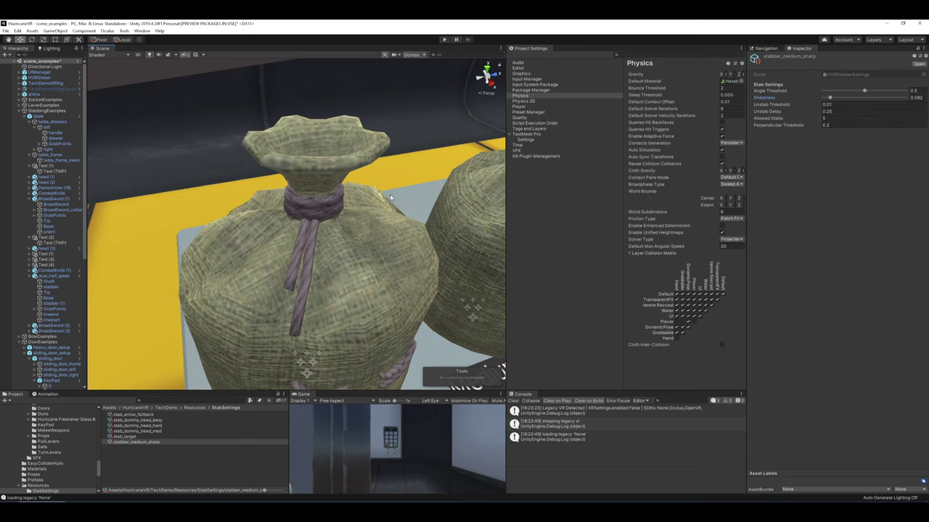
right_click_drag(392, 198, 366, 196)
key("s")
key("a")
key("w")
key("w")
key("d")
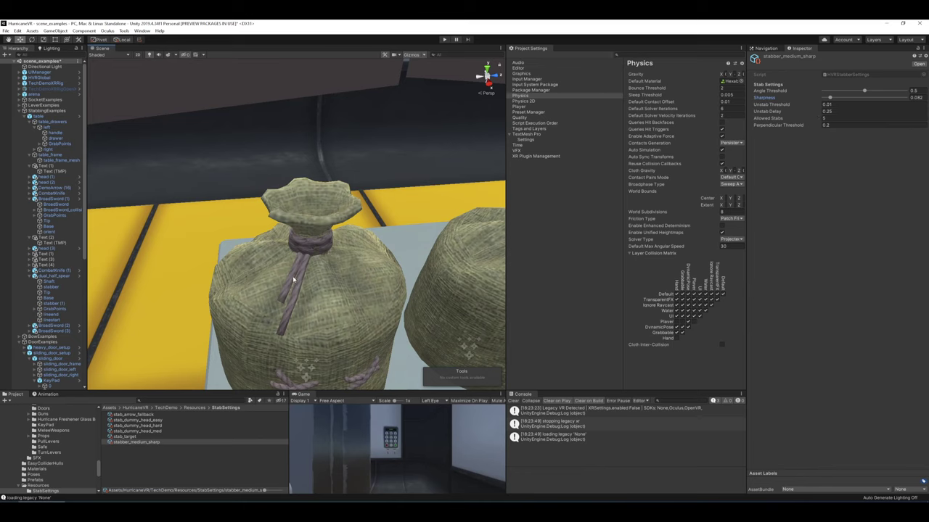
key("w")
right_click_drag(328, 248, 453, 212)
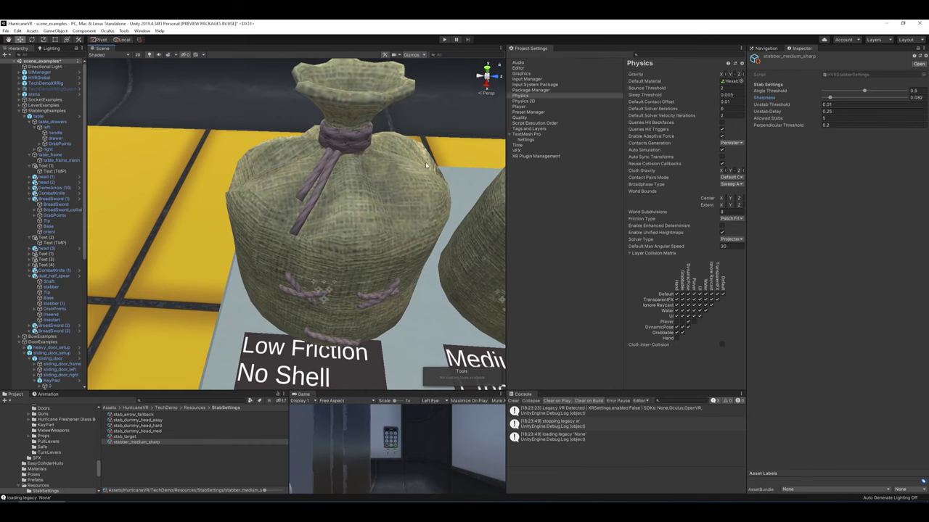
right_click_drag(425, 163, 443, 119)
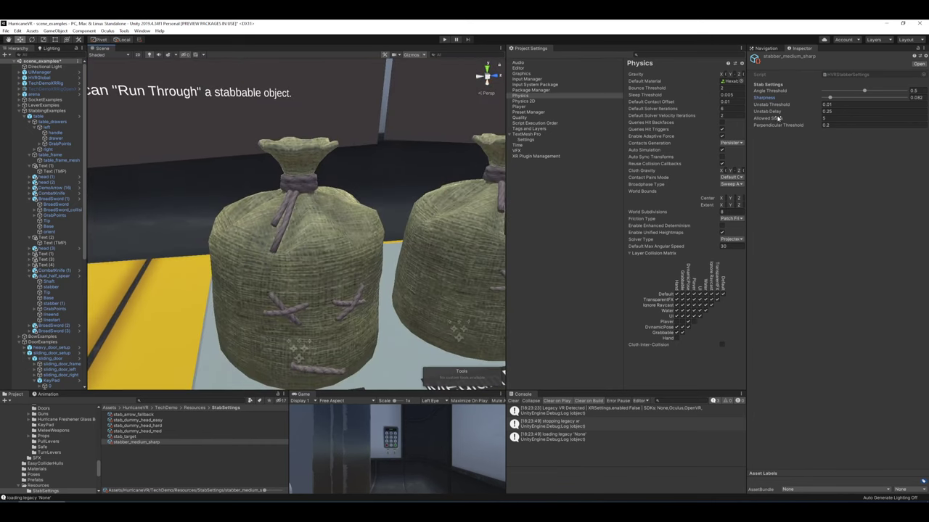
- Examine the Allowed Stabs setting and its description against the hanging swords and the neighbouring sacks
mouse_move(774, 121)
scroll(243, 140, "down", 5)
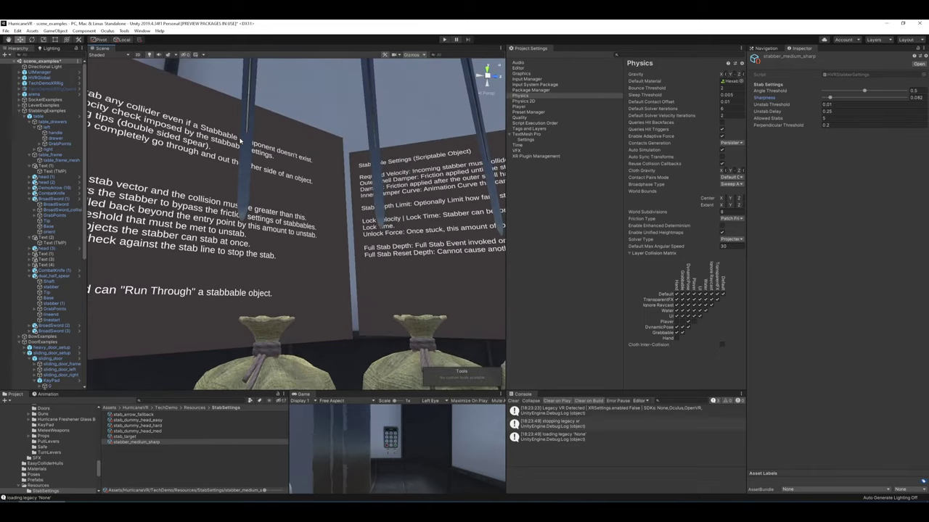
scroll(243, 140, "up", 6)
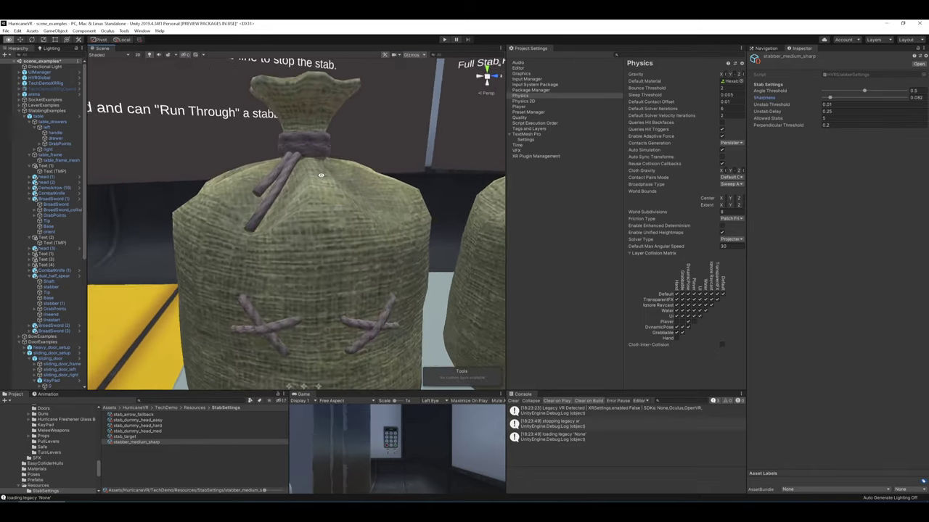
right_click_drag(320, 175, 479, 182)
right_click_drag(269, 179, 204, 180)
scroll(375, 157, "up", 4)
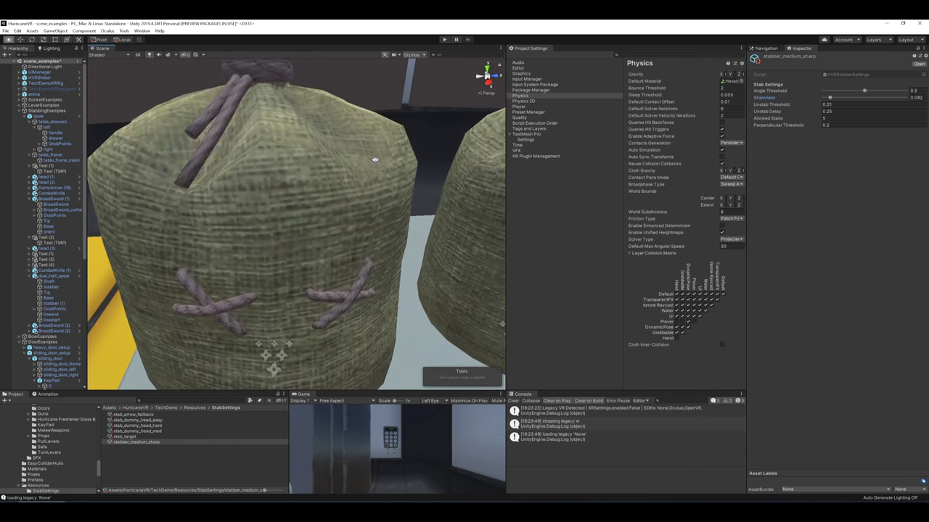
scroll(374, 157, "down", 3)
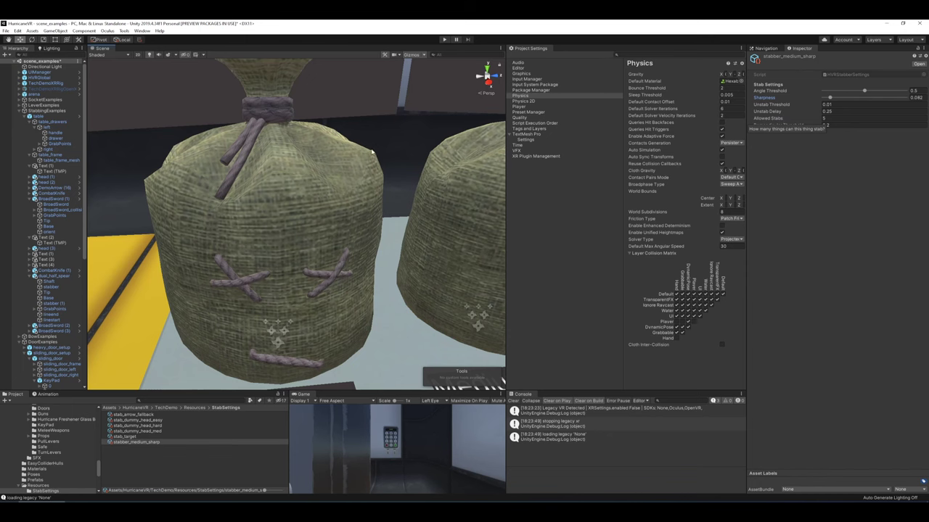
right_click_drag(396, 139, 400, 137)
scroll(399, 136, "down", 5)
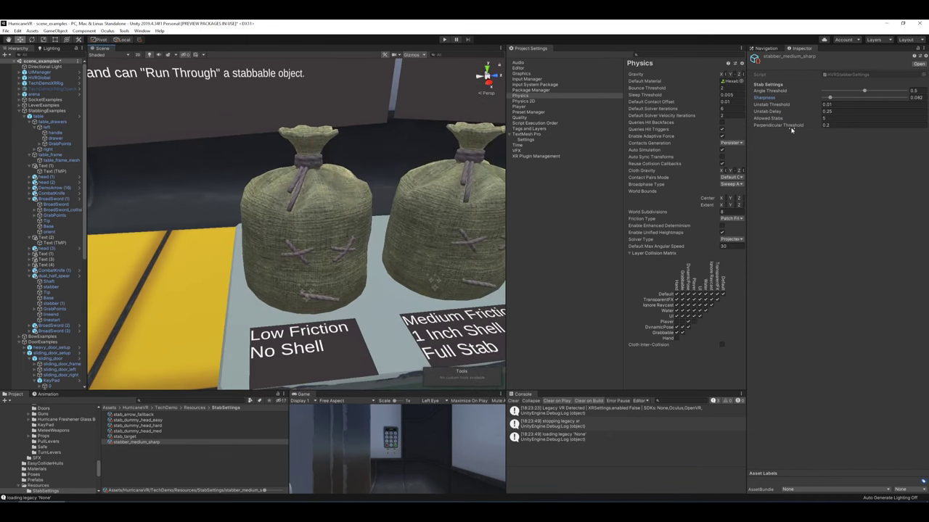
- Play the scene to examine the Perpendicular Threshold using the sword hanging over the back edge of the Low Friction sack, and stop it
mouse_move(783, 129)
right_click_drag(410, 167, 414, 116)
left_click(448, 40)
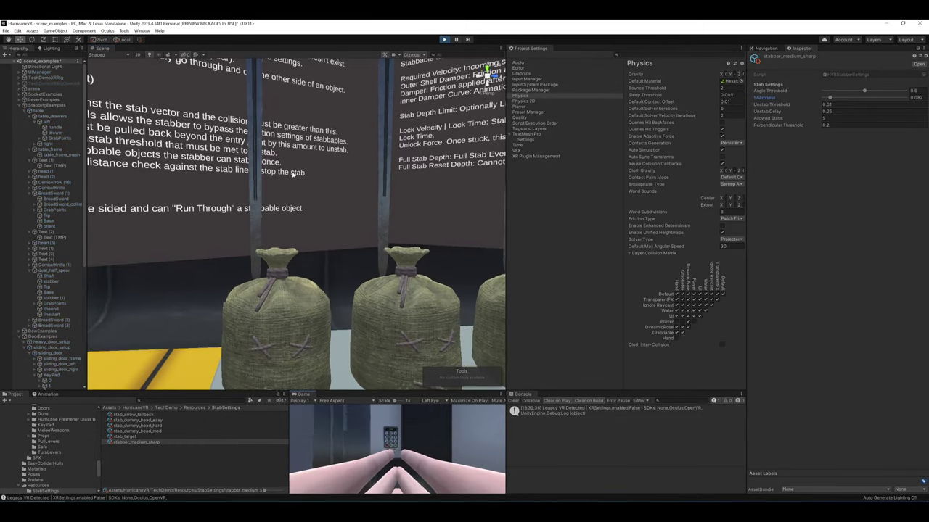
key("w")
right_click_drag(294, 174, 501, 178)
scroll(464, 175, "down", 2)
key("w")
key("s")
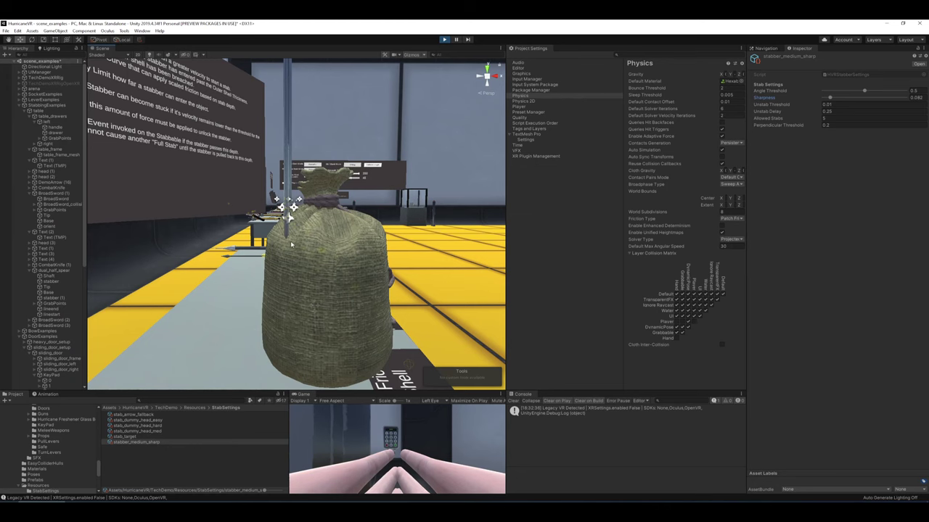
key("w")
right_click_drag(377, 166, 369, 176)
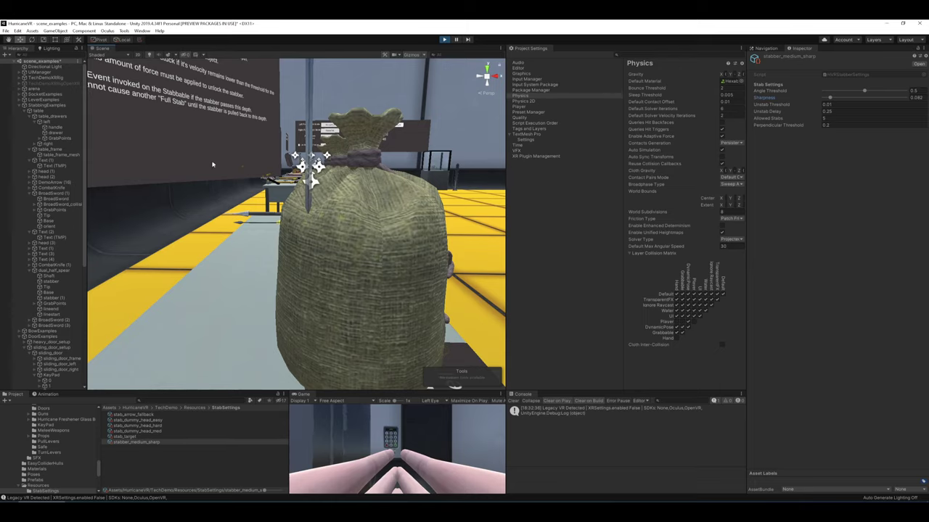
right_click_drag(393, 181, 379, 208)
scroll(315, 218, "up", 4)
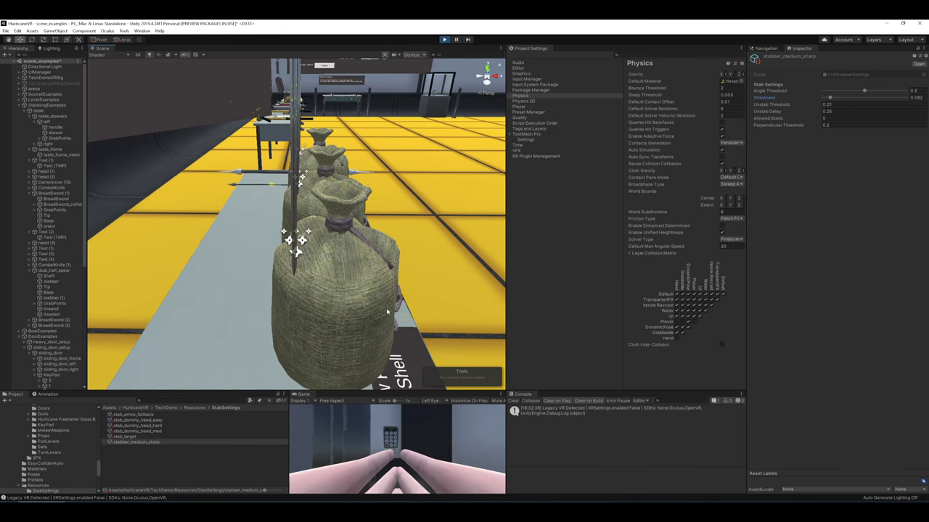
left_click(446, 41)
- Inspect the HVR Stabber component of BroadSword (1) and reopen its assigned stabber_medium_sharp settings asset
right_click_drag(441, 199, 98, 176)
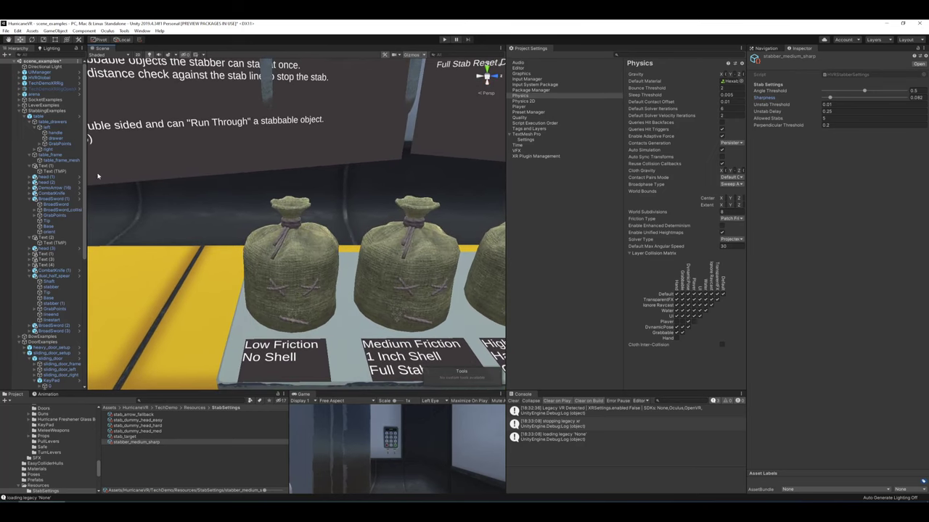
left_click(58, 199)
right_click_drag(357, 165, 354, 139)
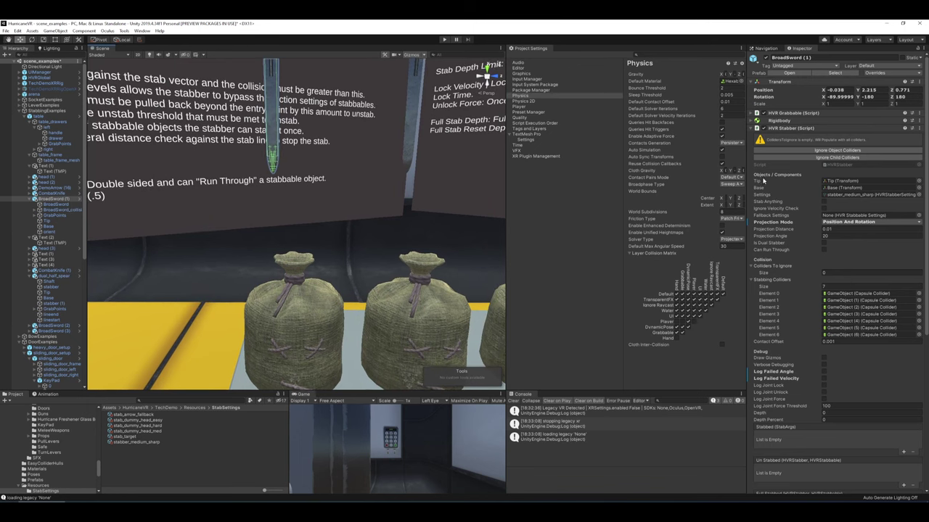
mouse_move(442, 142)
right_mouse_down()
mouse_move(434, 155)
mouse_move(443, 137)
right_mouse_up()
key("w")
key("s")
double_click(845, 194)
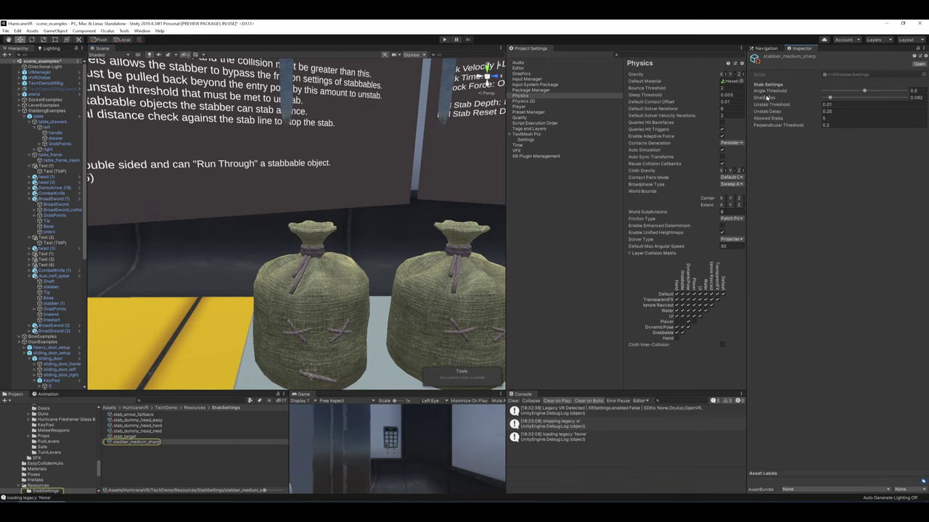
key("s")
- Select the Low Friction sack, head (3), and open the stab_dummy_head_easy settings assigned to its HVR Stabbable component
right_click_drag(333, 220, 335, 223)
left_click(59, 221)
right_click_drag(325, 189, 377, 194)
key("w")
left_click(264, 235)
key("a")
key("d")
key("a")
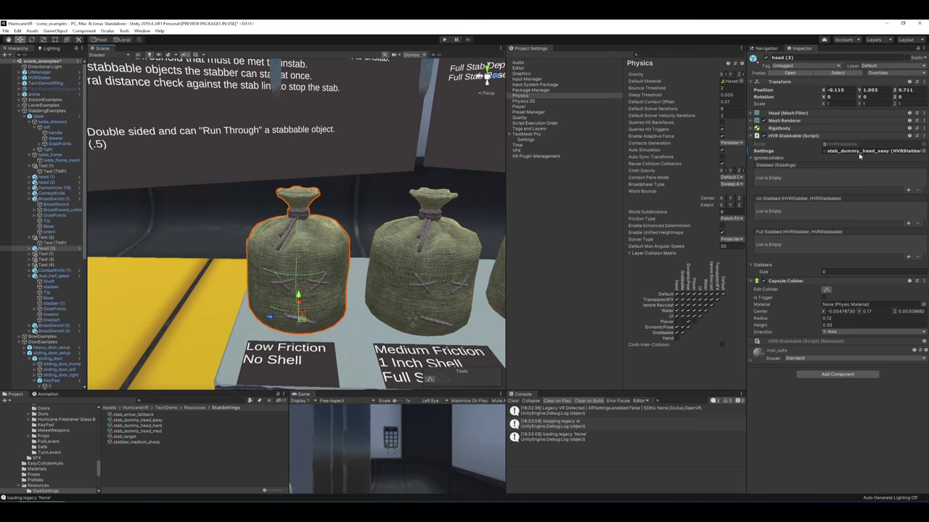
double_click(856, 151)
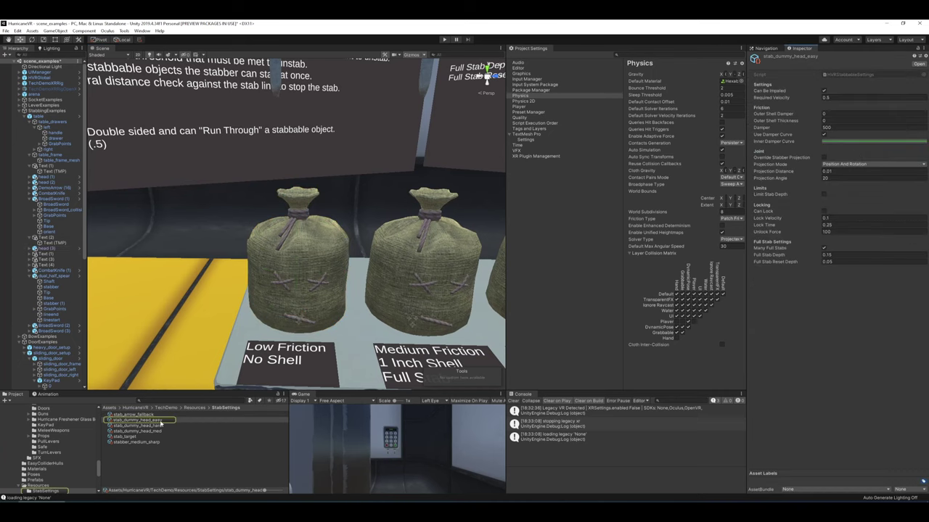
left_click(145, 420)
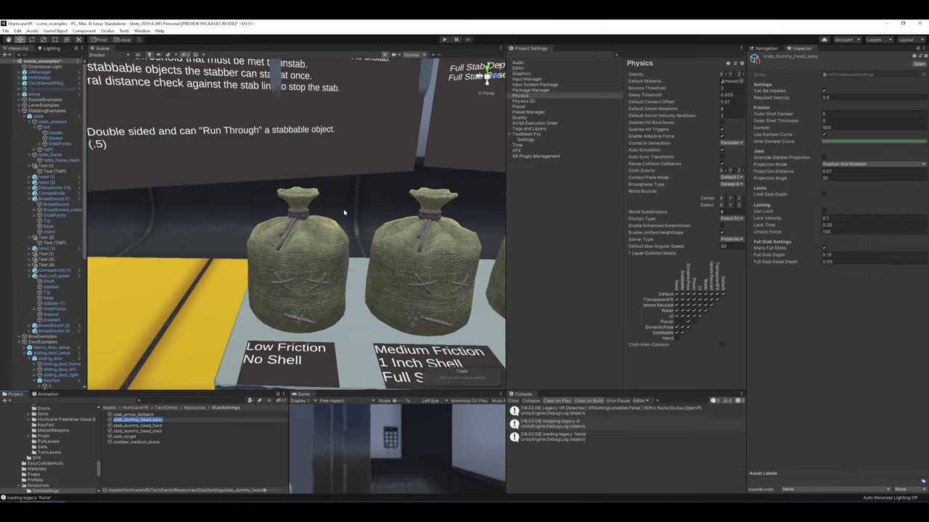
- Examine the Can Be Impaled option and its description in the stab_dummy_head_easy settings alongside the sacks
right_click_drag(344, 212, 362, 187)
key("s")
key("w")
key("s")
key("w")
key("s")
key("s")
key("w")
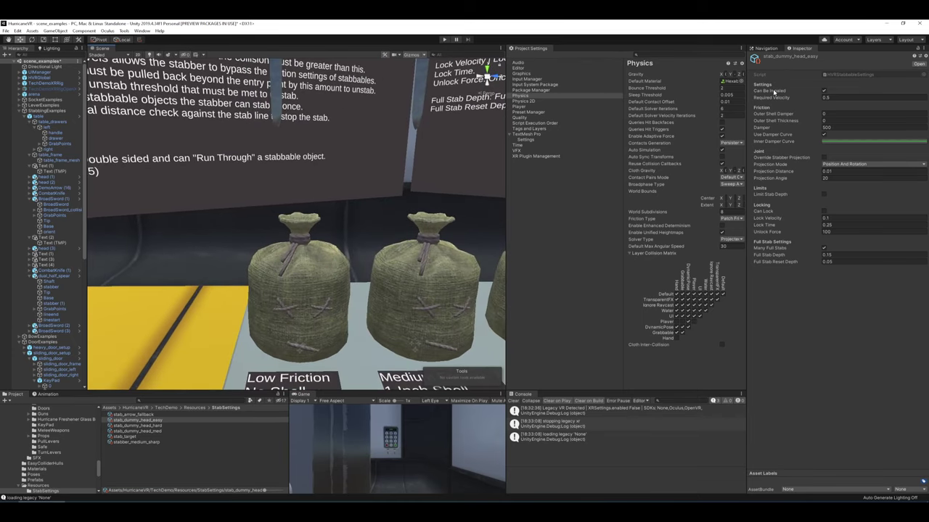
mouse_move(774, 91)
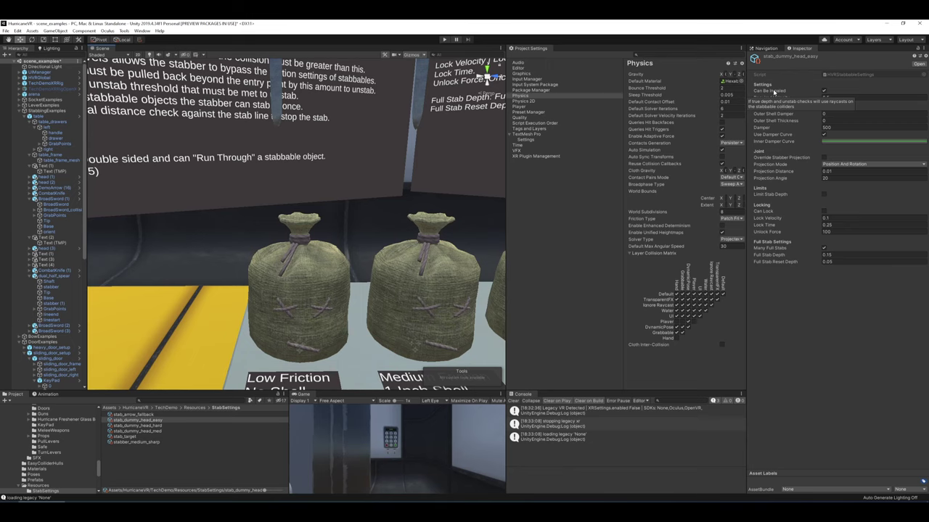
- Examine the Can Be Impaled and Required Velocity settings of stab_dummy_head_easy alongside the three sacks on the table
key("w")
right_click_drag(471, 151, 451, 183)
key("s")
key("w")
right_click_drag(326, 245, 408, 201)
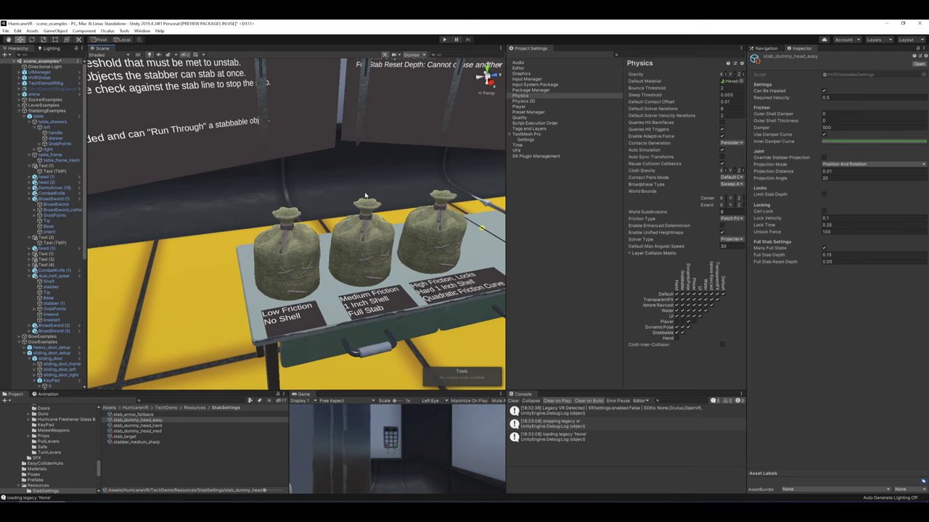
right_click_drag(367, 194, 344, 190)
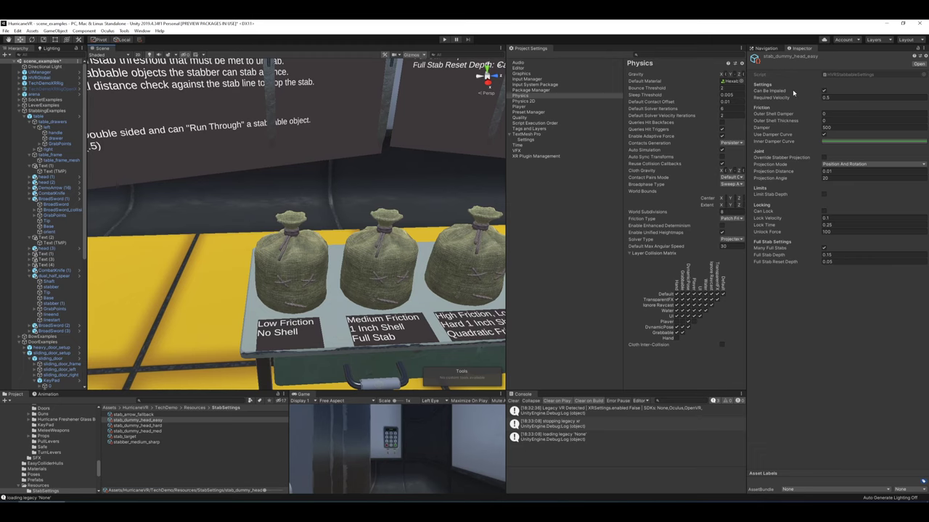
mouse_move(373, 193)
right_mouse_down()
mouse_move(196, 168)
mouse_move(378, 177)
mouse_move(326, 195)
mouse_move(371, 185)
right_mouse_up()
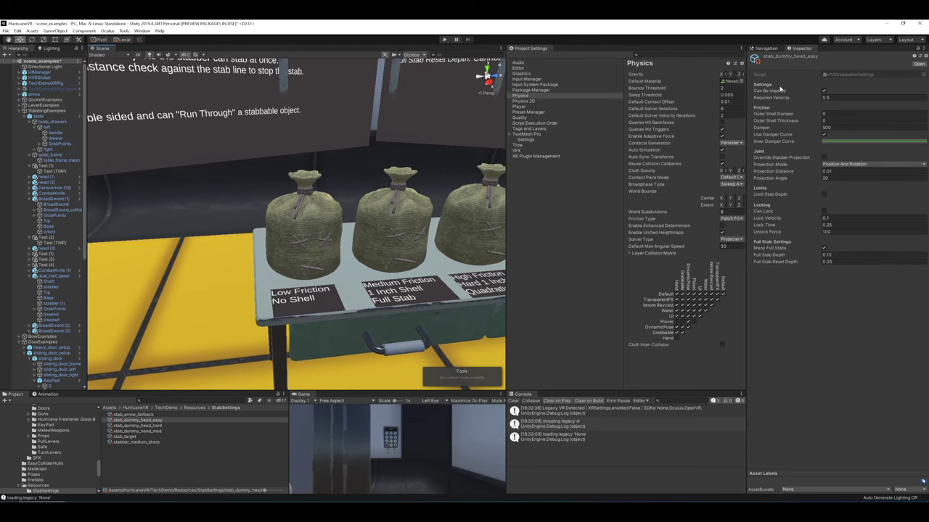
right_click_drag(388, 197, 364, 197)
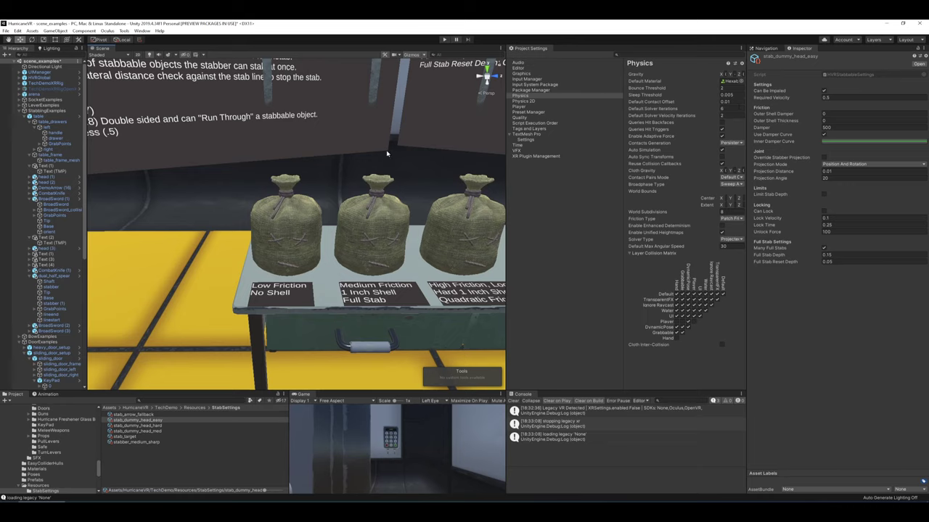
- Set the Outer Shell Thickness in the stab_dummy_head_easy settings to 0.15 and focus on the Low Friction sack
right_click_drag(404, 137, 582, 143)
key("w")
scroll(392, 132, "up", 2)
key("s")
key("w")
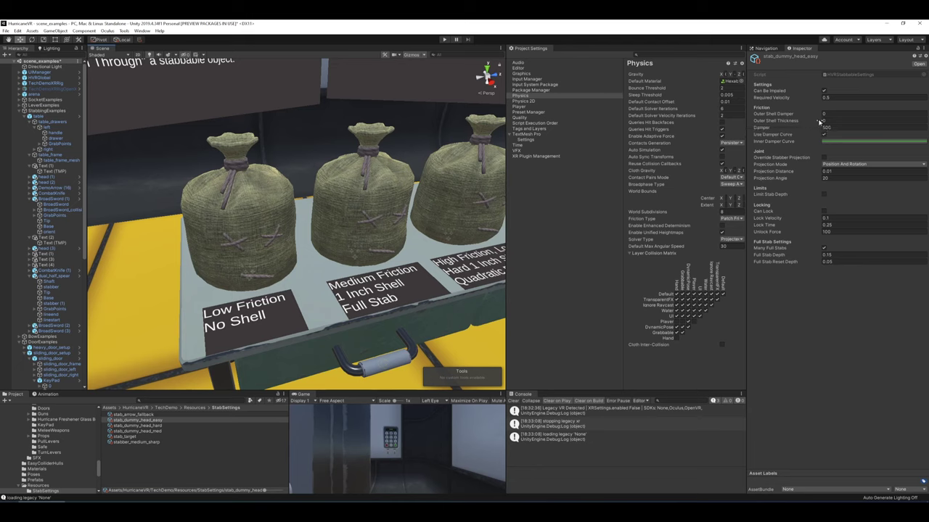
left_click(795, 121)
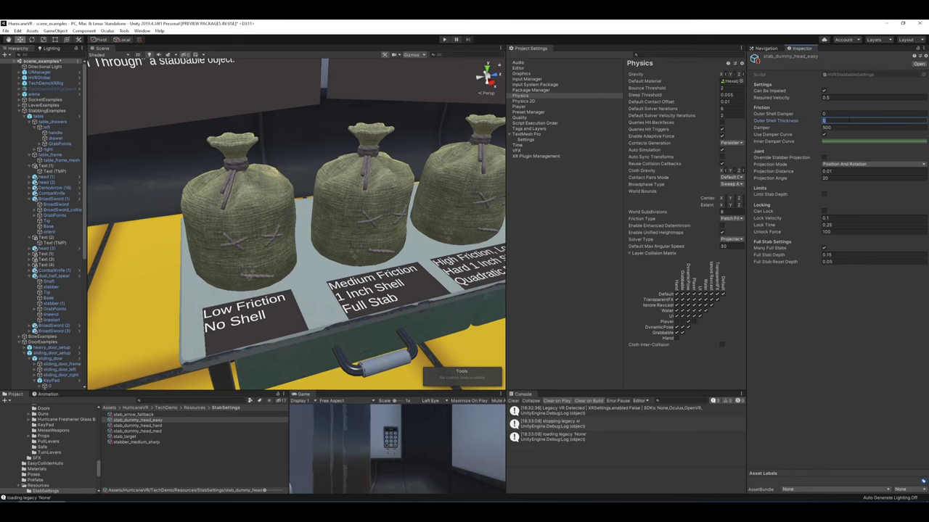
type("0.15")
right_click_drag(366, 180, 324, 174)
key("w")
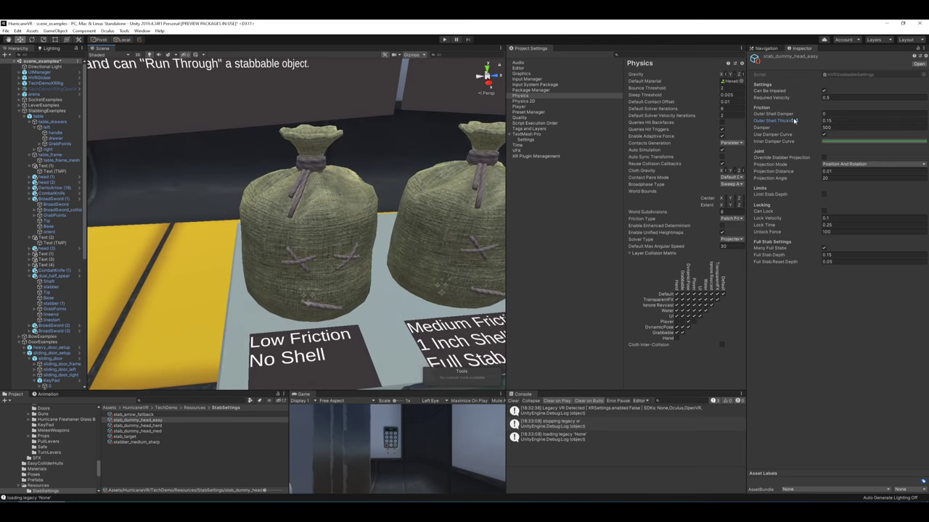
- Set the Outer Shell Damper in the stab_dummy_head_easy settings to 1000
left_click(783, 114)
left_click(832, 113)
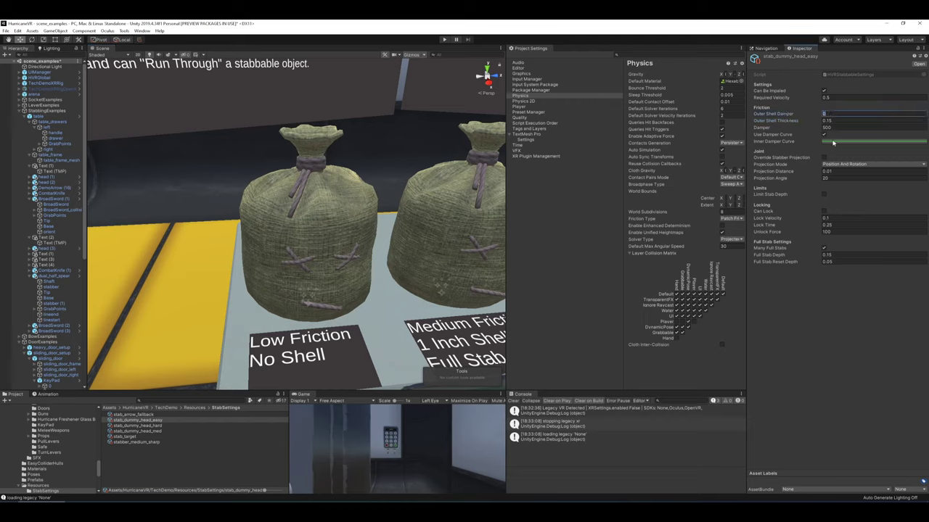
type("100")
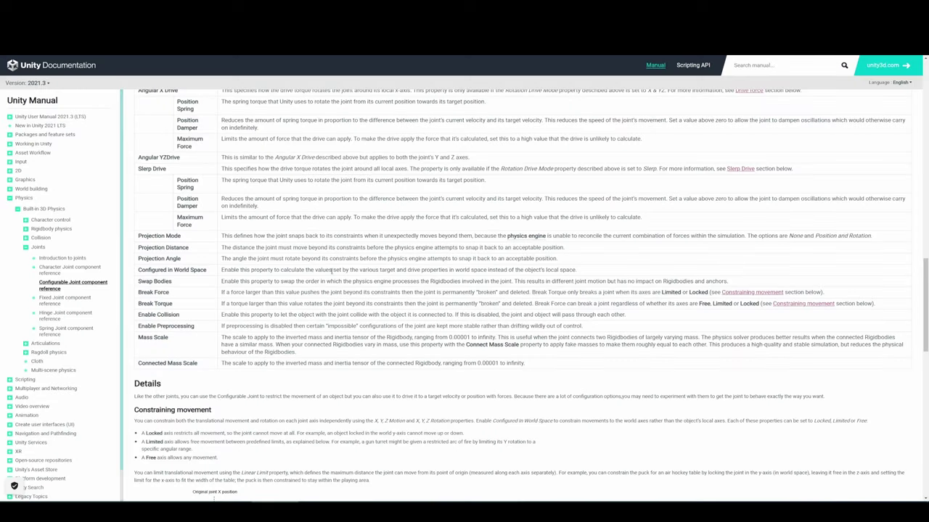
- Switch to the Unity Manual's Configurable Joint page and examine the PositionDamper and velocity terms of the force formula under Drive forces
scroll(338, 270, "down", 10)
scroll(337, 272, "down", 3)
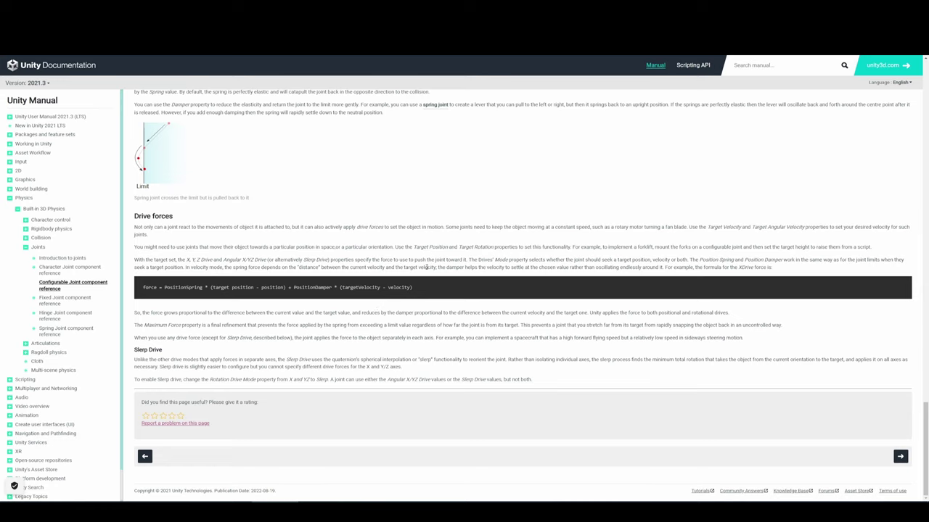
double_click(313, 288)
left_click(434, 240)
left_click_drag(358, 288, 405, 288)
left_click(429, 274)
left_click_drag(290, 289, 414, 288)
left_click(477, 253)
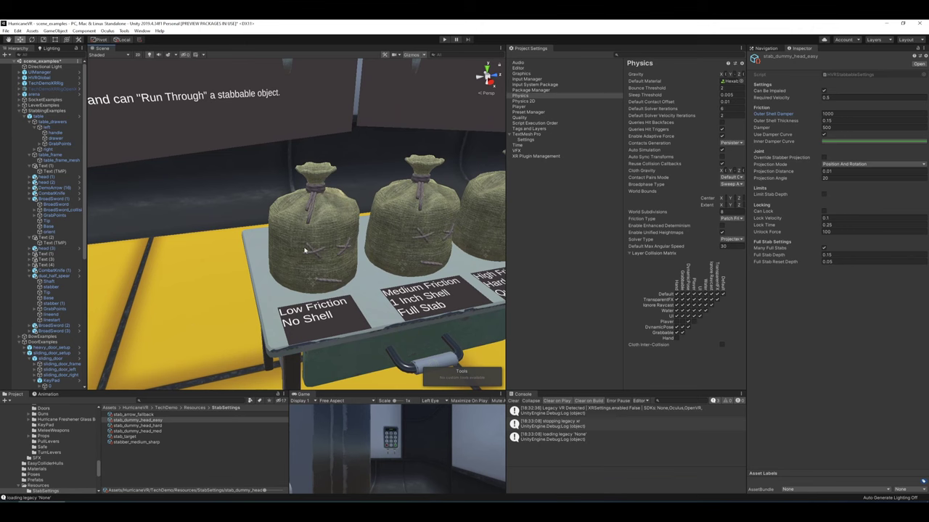
- Set the Outer Shell Damper in the stab_dummy_head_easy settings to 2000
right_click_drag(361, 196, 338, 202)
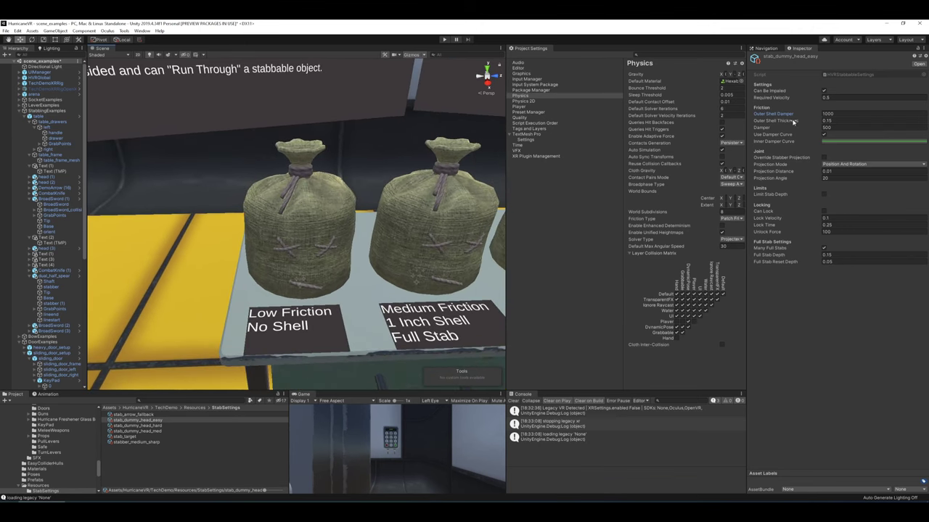
mouse_move(793, 121)
left_click(758, 129)
left_click(835, 115)
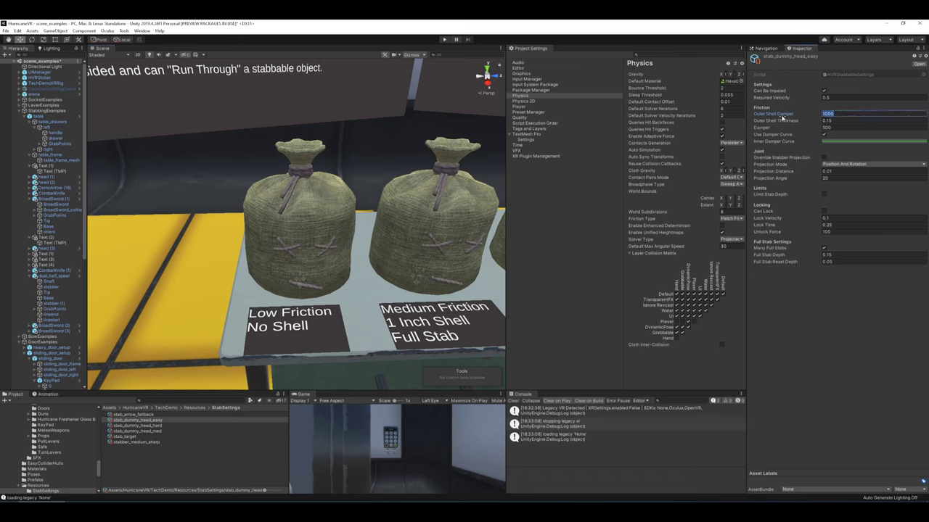
type("2")
key("d")
right_click_drag(420, 139, 421, 136)
key("s")
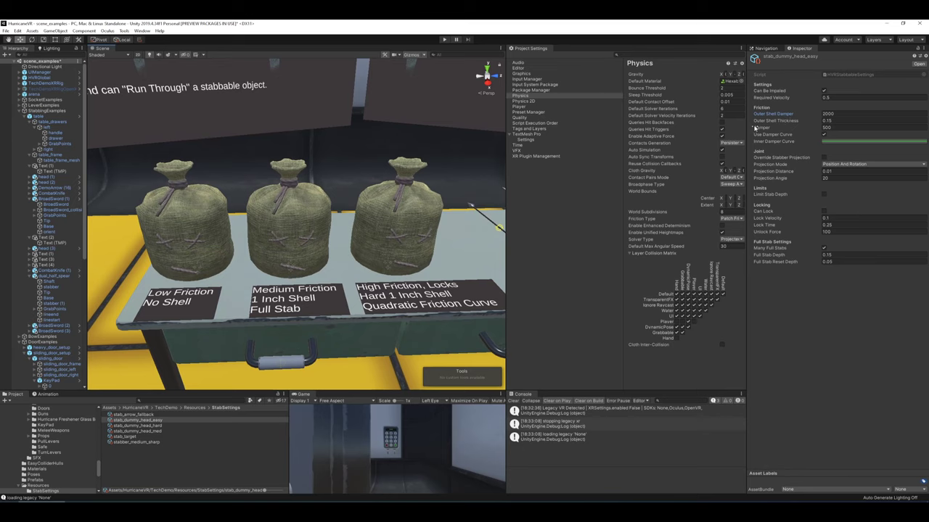
- Play the scene to examine how the swords stab the three sacks with the shell and Damper settings, and stop it
left_click(754, 128)
left_click(835, 127)
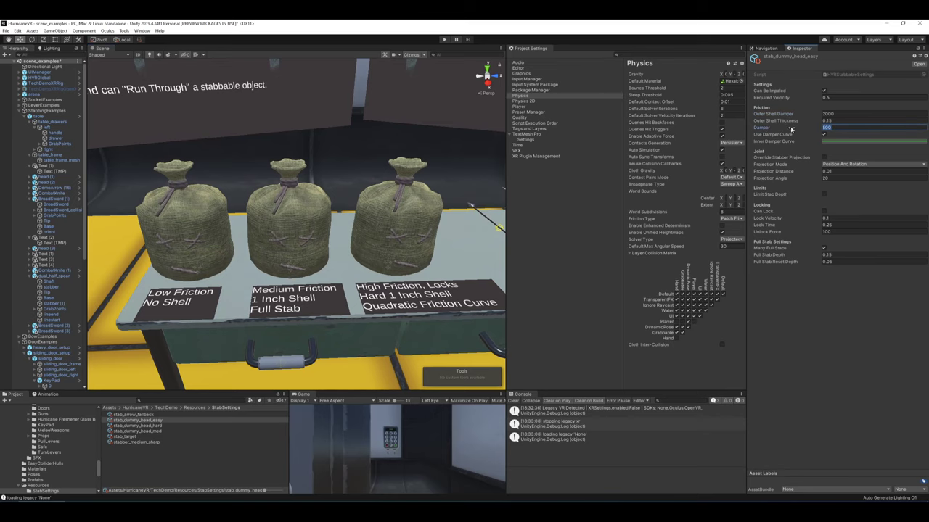
left_click(836, 120)
right_click_drag(444, 149, 439, 147)
left_click(444, 39)
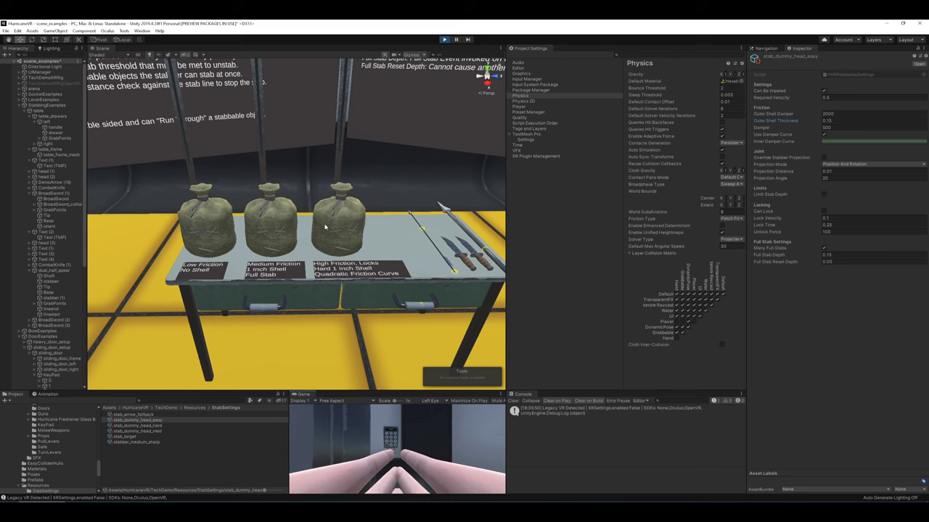
scroll(334, 217, "up", 3)
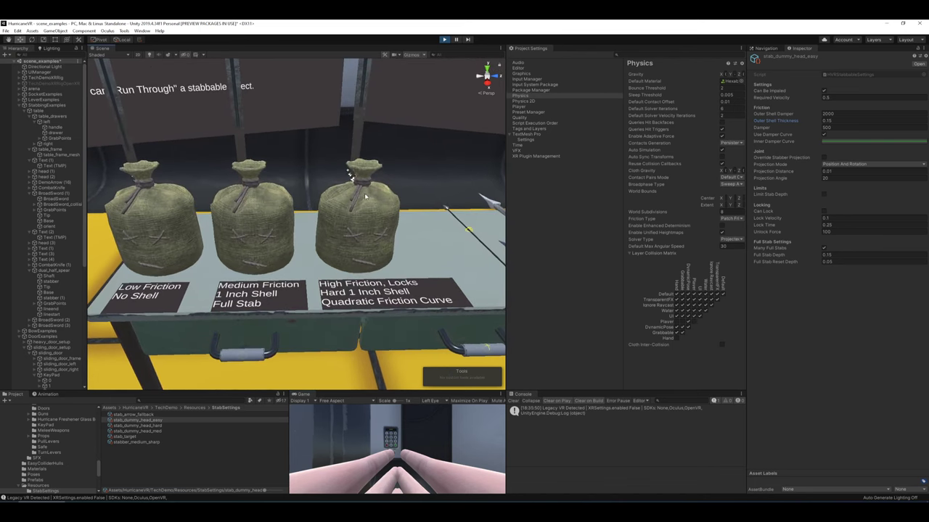
scroll(377, 247, "down", 3)
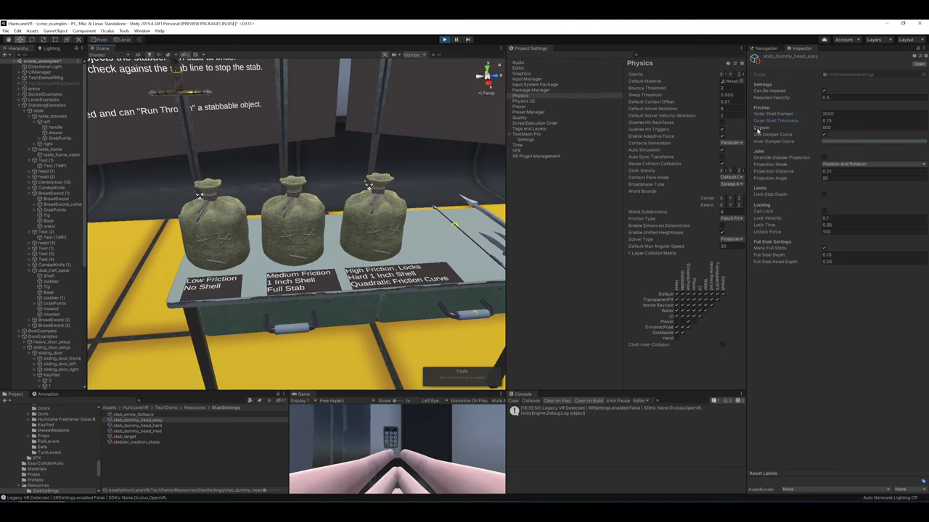
left_click(444, 39)
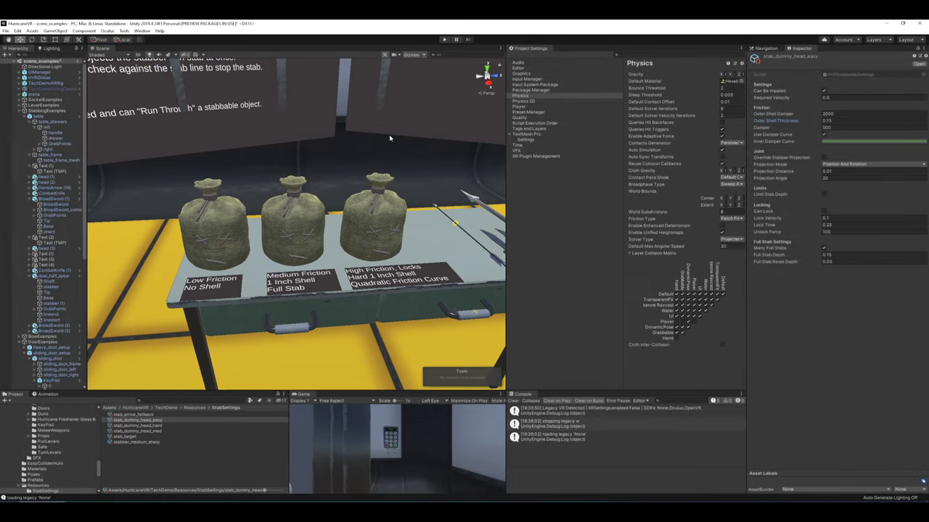
- Read the Damper description and replace the Inner Damper Curve with the preset that rises steeply and flattens out
right_click_drag(389, 138, 369, 150)
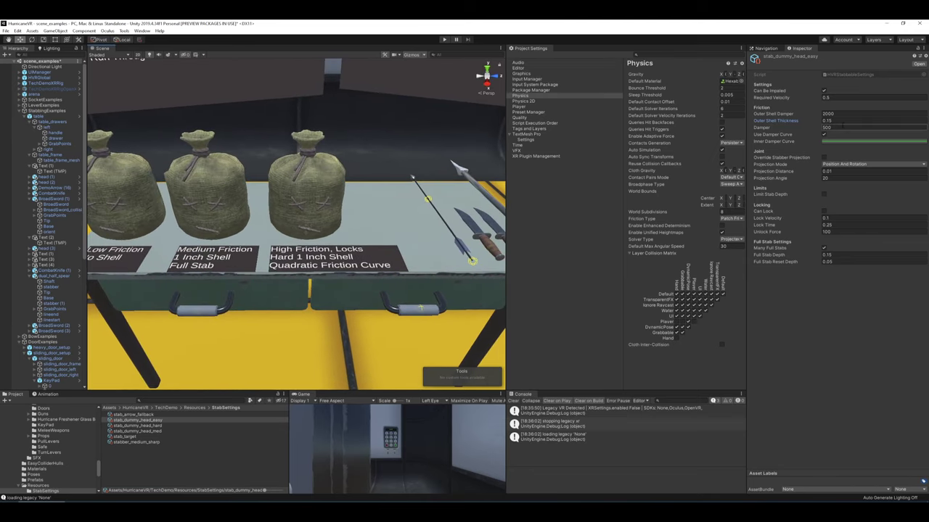
mouse_move(382, 153)
right_mouse_down()
mouse_move(376, 133)
mouse_move(381, 148)
right_mouse_up()
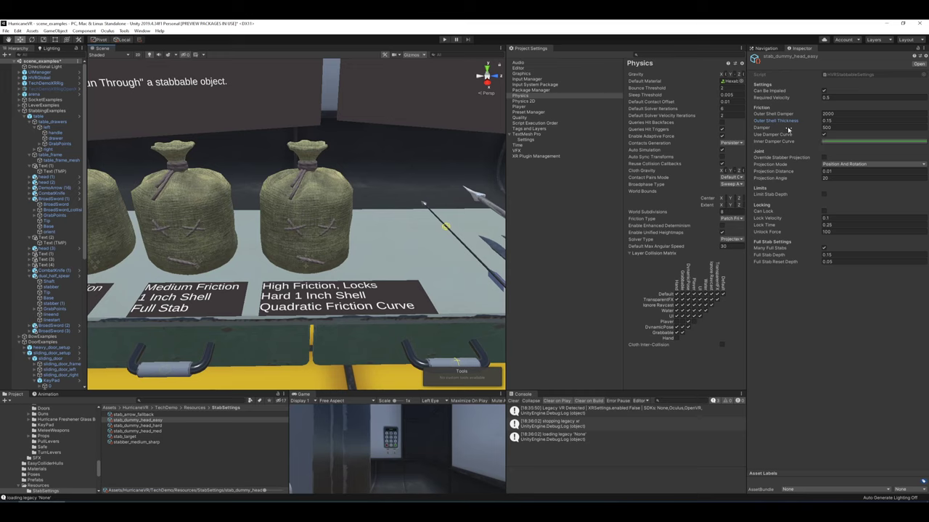
mouse_move(788, 129)
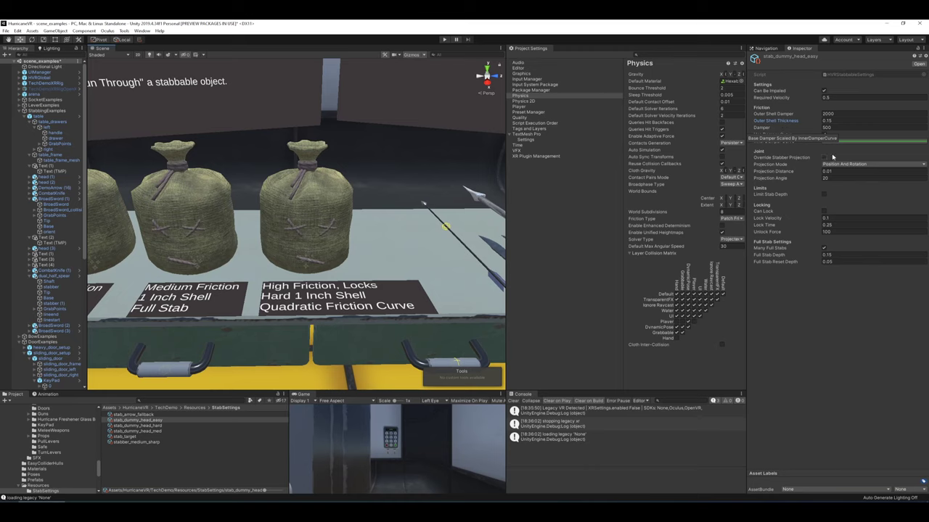
left_click(845, 141)
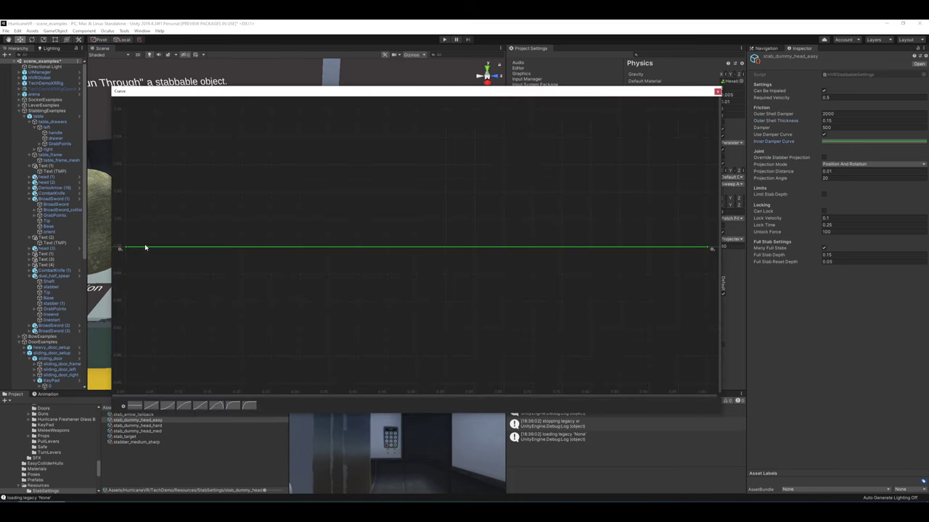
left_click_drag(603, 95, 637, 76)
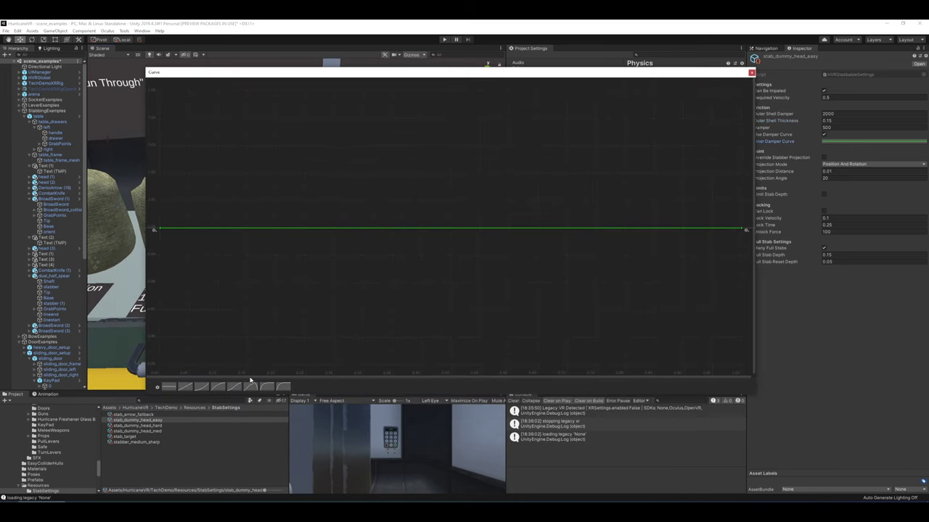
left_click(220, 390)
scroll(592, 270, "down", 1)
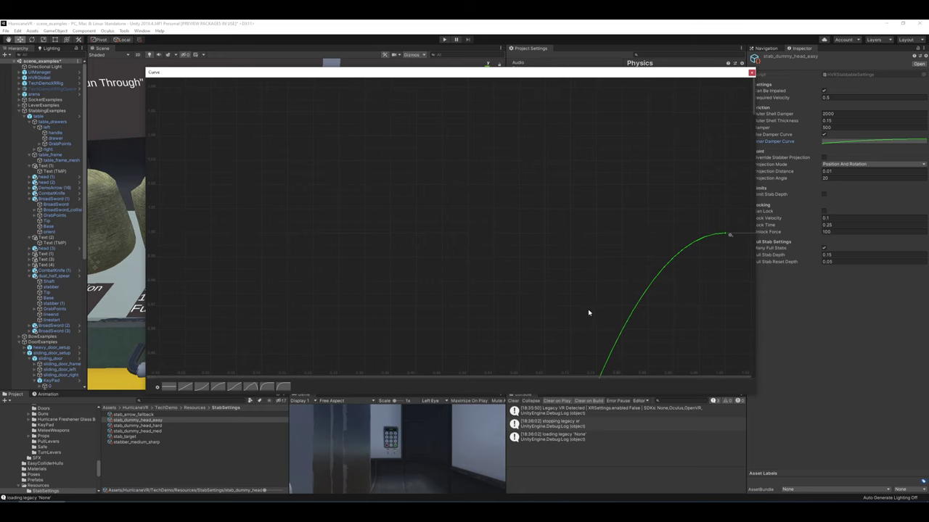
middle_click_drag(589, 312, 546, 273)
scroll(548, 273, "down", 3)
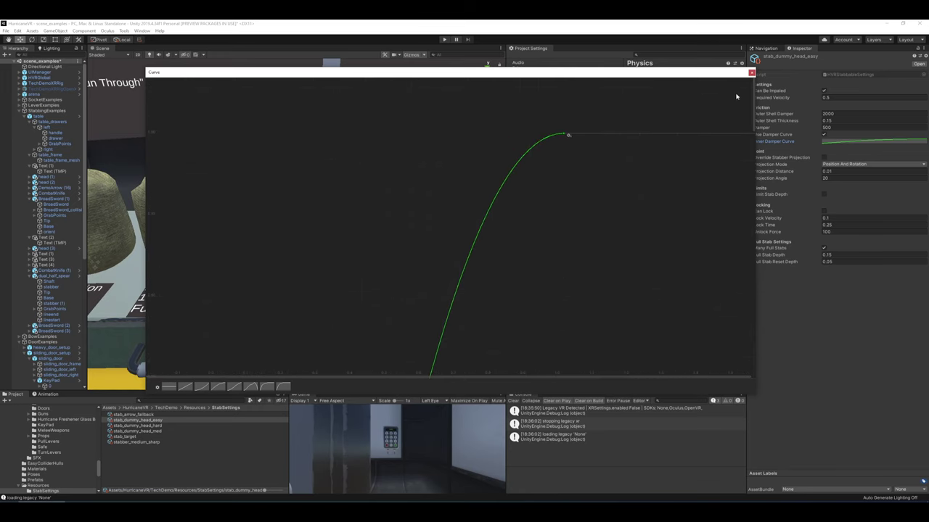
left_click(751, 72)
- Reopen the Inner Damper Curve to examine its shape from start to end, and close the curve editor
left_click(885, 142)
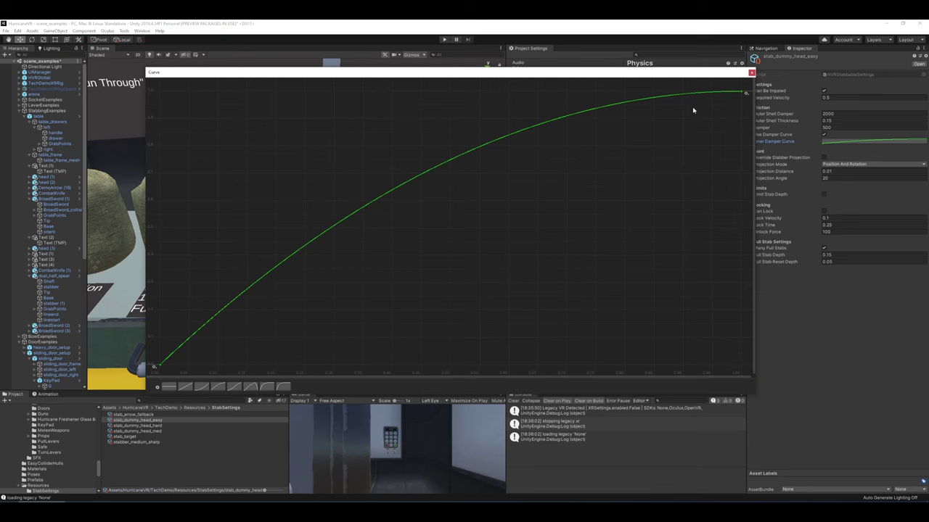
left_click(751, 72)
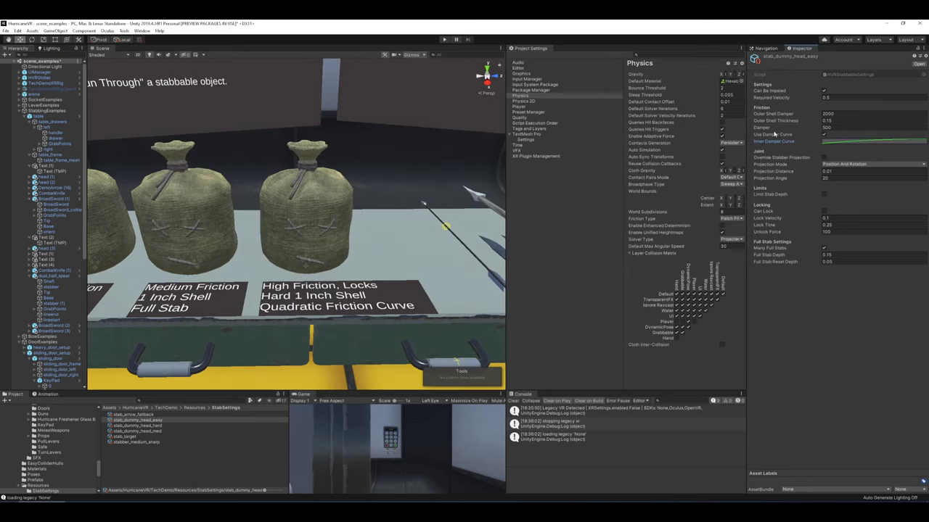
left_click(848, 143)
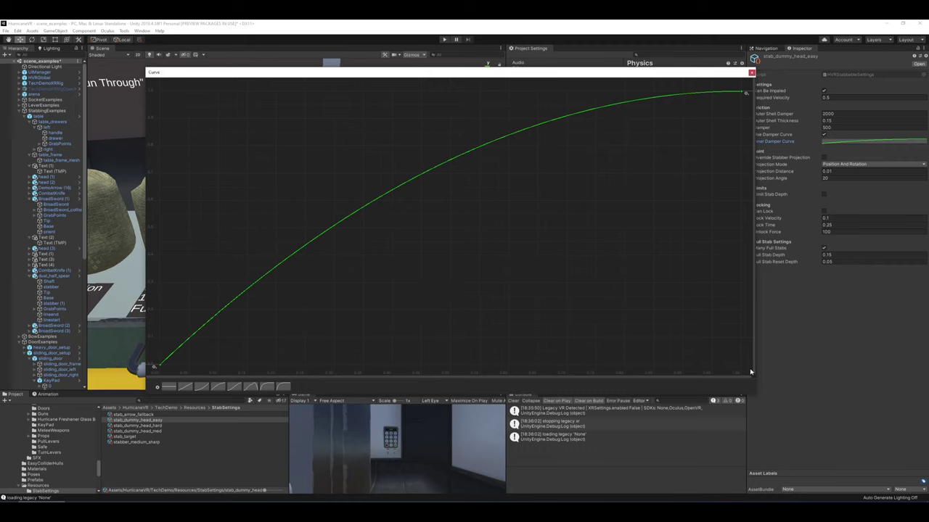
left_click(751, 73)
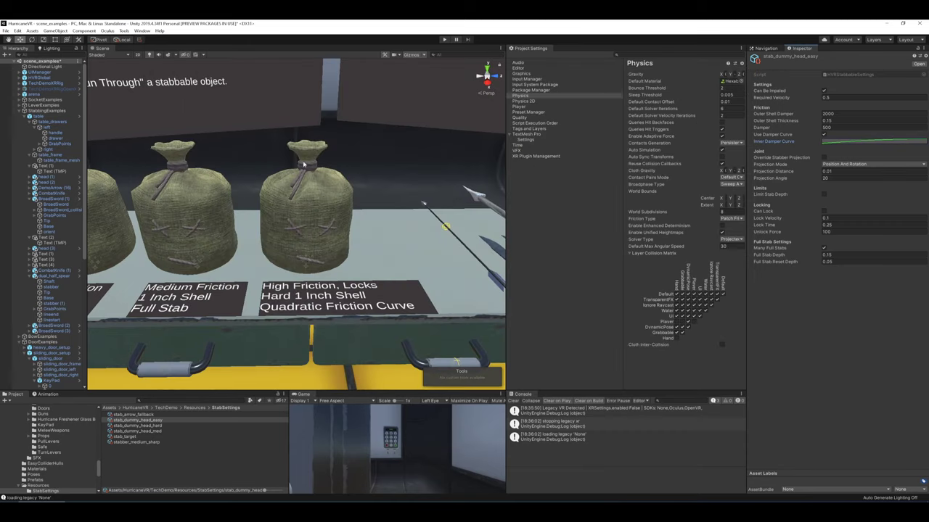
- Examine the Override Stabber Projection option and the Joint projection settings alongside the three sacks
mouse_move(297, 161)
right_mouse_down()
mouse_move(287, 158)
mouse_move(308, 151)
right_mouse_up()
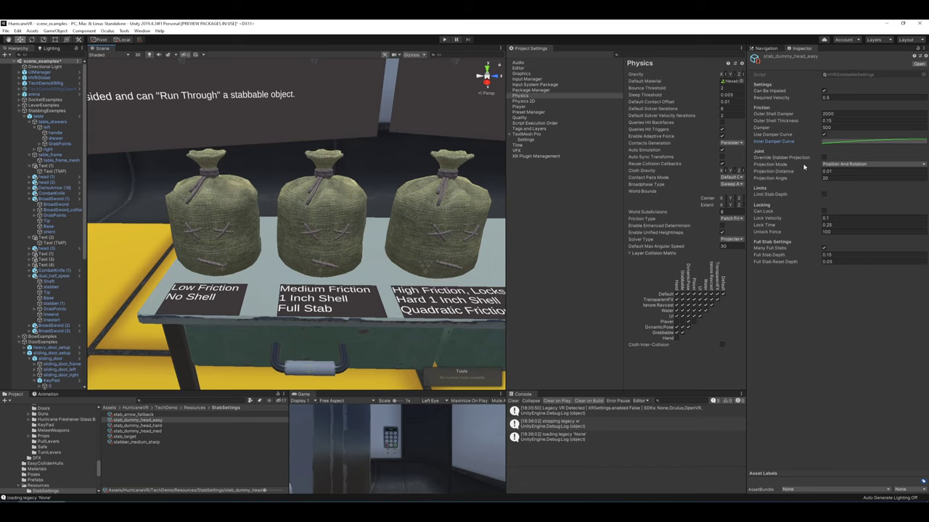
right_click_drag(428, 164, 444, 167)
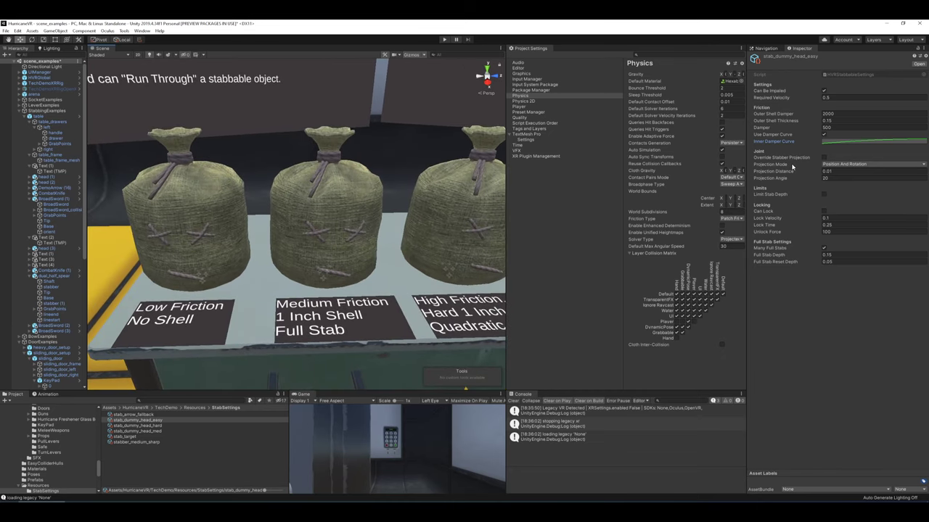
left_click(823, 157)
scroll(373, 226, "down", 5)
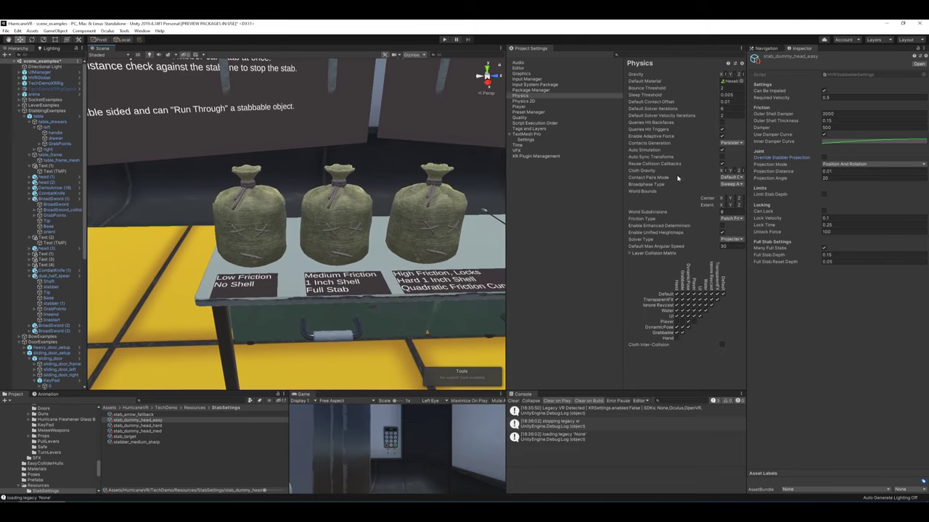
- Toggle Limit Stab Depth on and back off, and examine the swords hanging above the sacks
left_click(824, 195)
left_click(824, 195)
right_click_drag(435, 161, 407, 99)
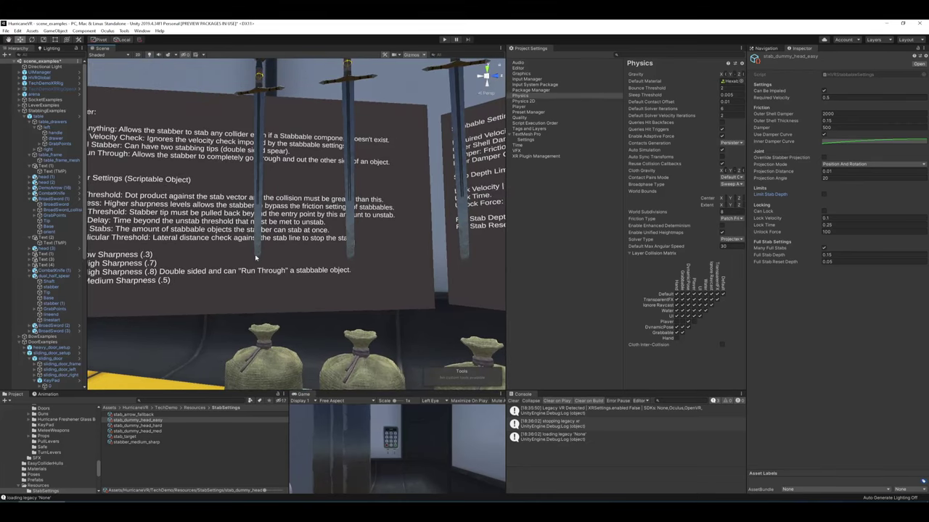
right_click_drag(344, 180, 376, 202)
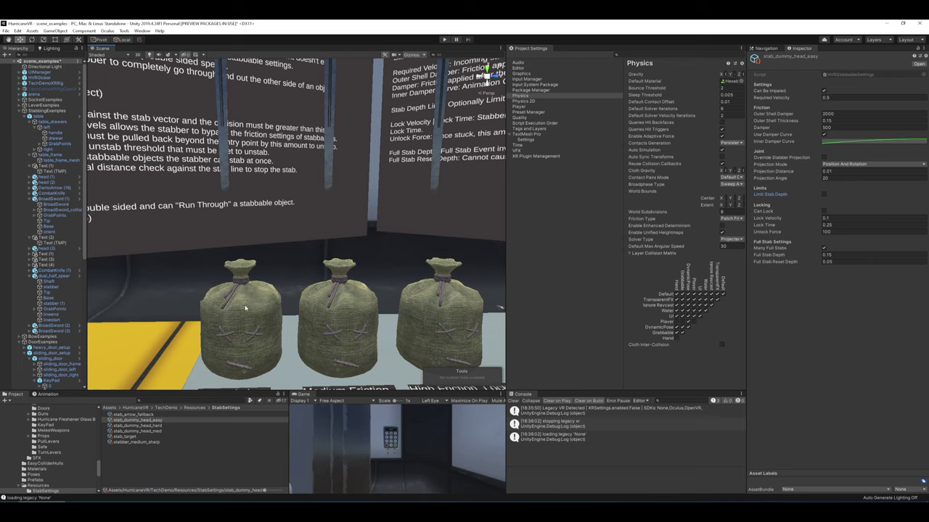
- Turn on Limit Stab Depth for stab_dummy_head_easy and select its Stab Depth Limit value, viewing the low-friction sack
left_click(823, 194)
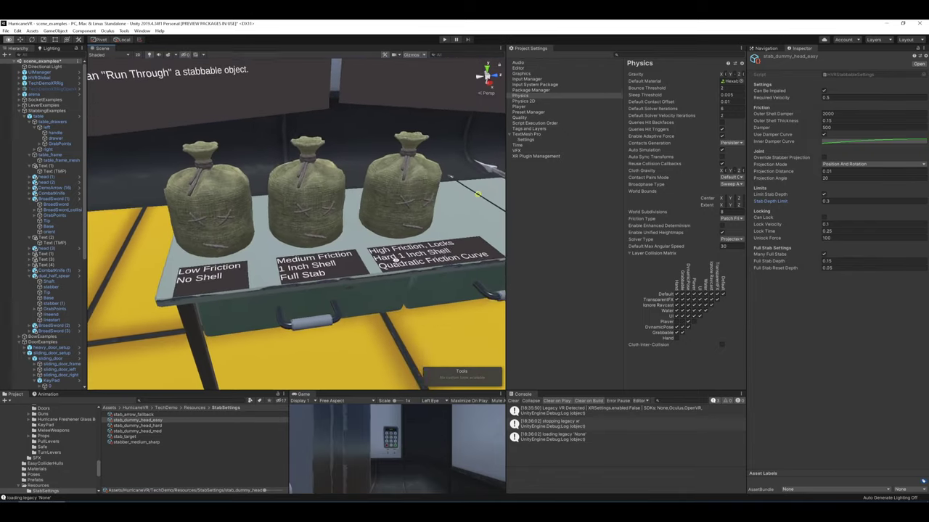
right_click_drag(395, 259, 395, 260)
key("w")
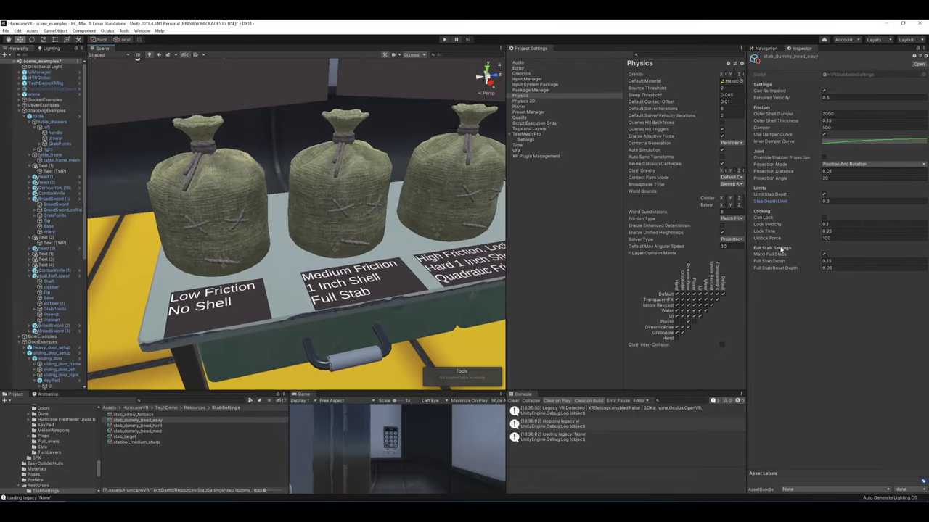
left_click(831, 201)
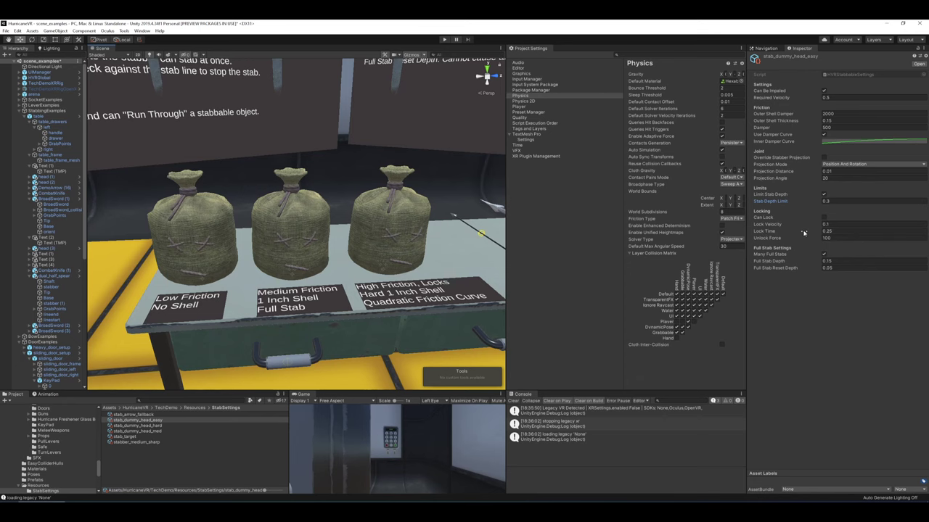
- Run the scene so the swords drop into the sacks, and raise the low-friction sack high above the table
right_click_drag(457, 207, 445, 190)
key("s")
key("w")
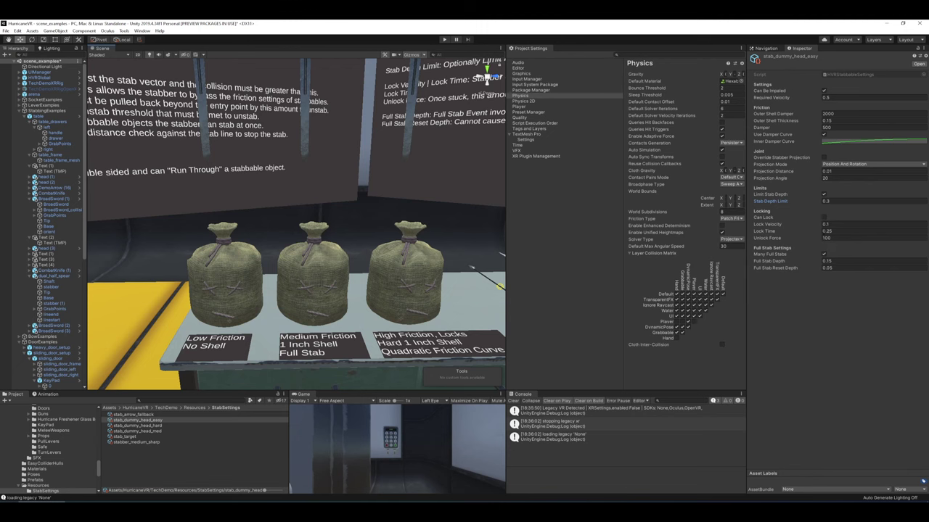
scroll(442, 216, "down", 4)
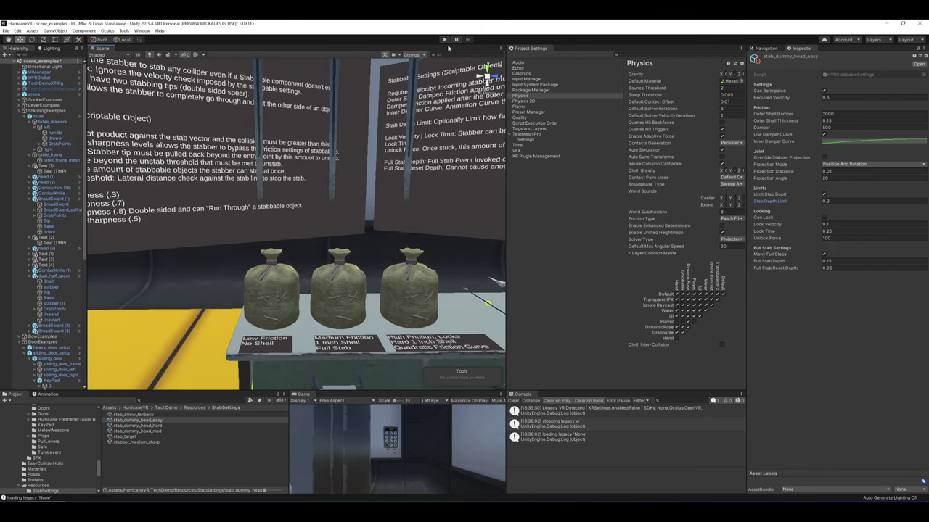
key("ctrl+p")
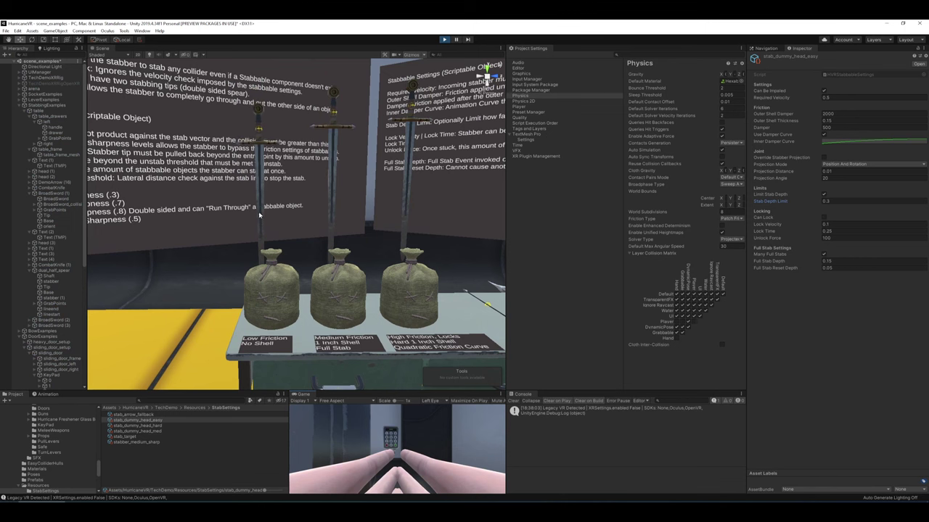
scroll(269, 305, "up", 2)
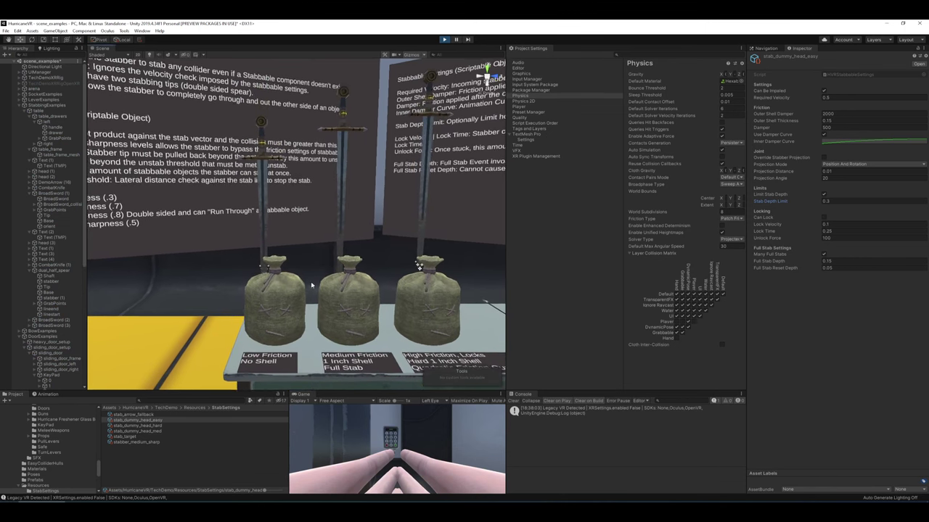
left_click(281, 319)
left_click_drag(283, 323, 283, 65)
key("w")
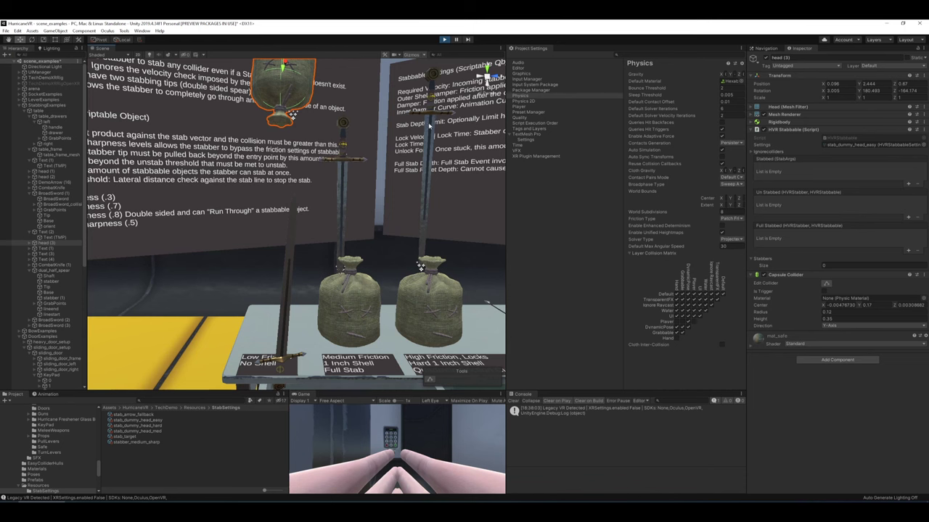
- Select the high-friction sack, try to move it with its sword stuck in, and stop the scene
key("d")
right_click_drag(410, 146, 383, 159)
key("s")
left_click(316, 296)
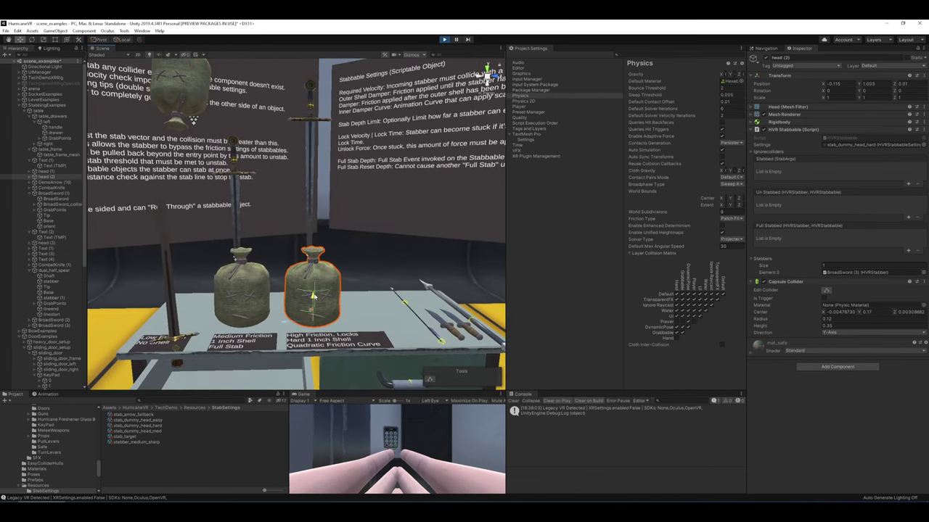
left_click_drag(316, 296, 442, 234)
mouse_move(334, 191)
right_mouse_down()
mouse_move(385, 222)
mouse_move(334, 202)
mouse_move(354, 191)
mouse_move(346, 193)
right_mouse_up()
left_click(444, 39)
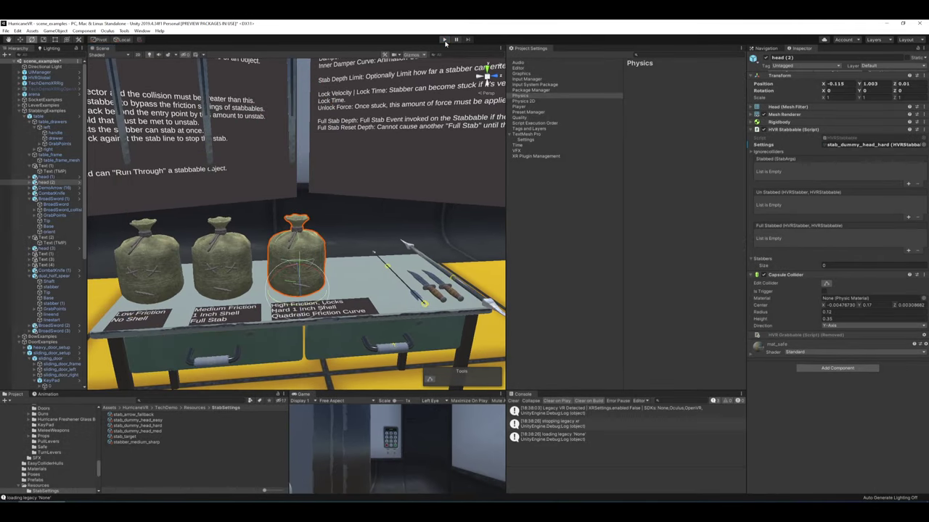
- Run the scene again and examine the HVR Stabber component of BroadSword (1) in the low-friction sack
left_click(444, 40)
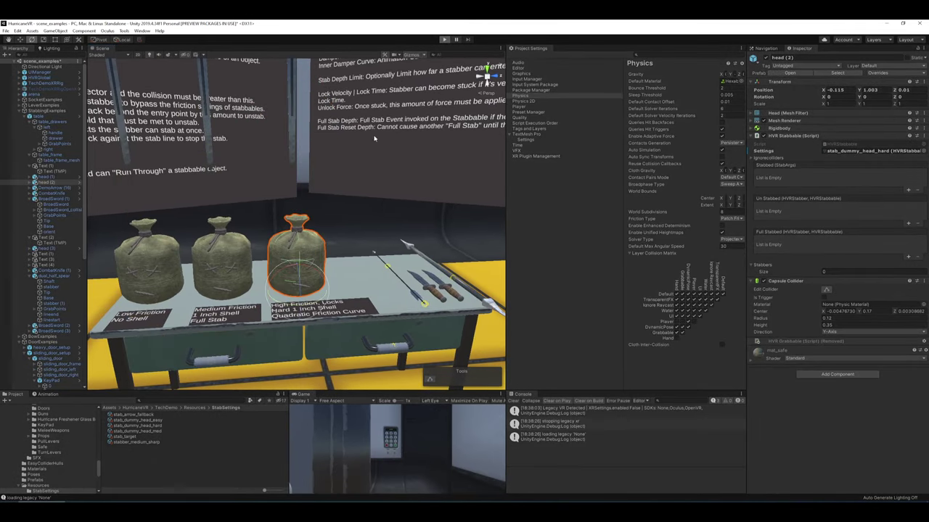
right_click_drag(333, 228, 329, 224)
key("w")
left_click(54, 194)
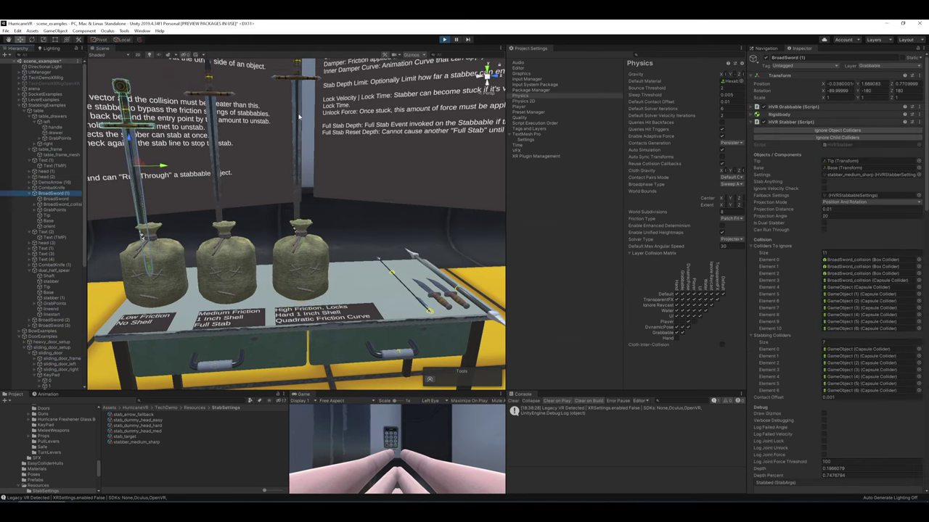
left_click(164, 174)
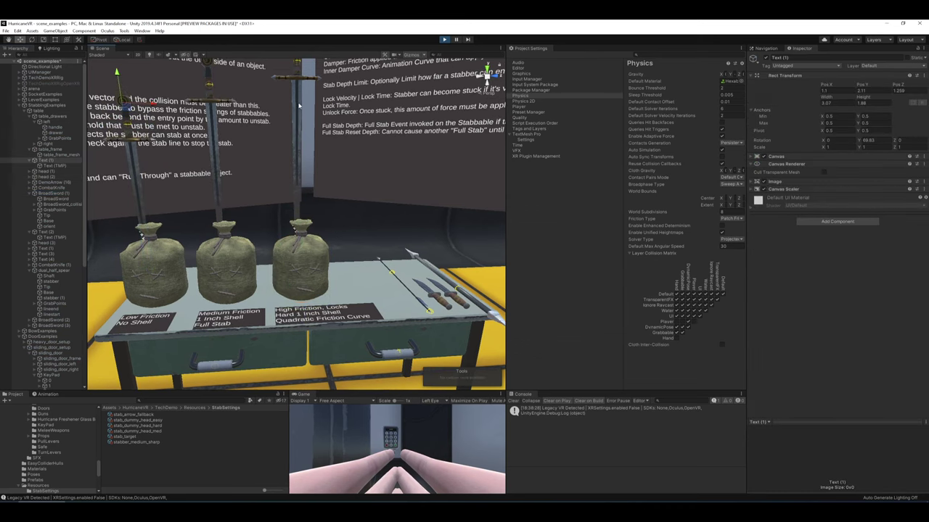
- Select BroadSword (3) in the high-friction sack and examine the motion settings of its Configurable Joint alongside the locking description
left_click(31, 325)
left_click(58, 331)
left_click(50, 326)
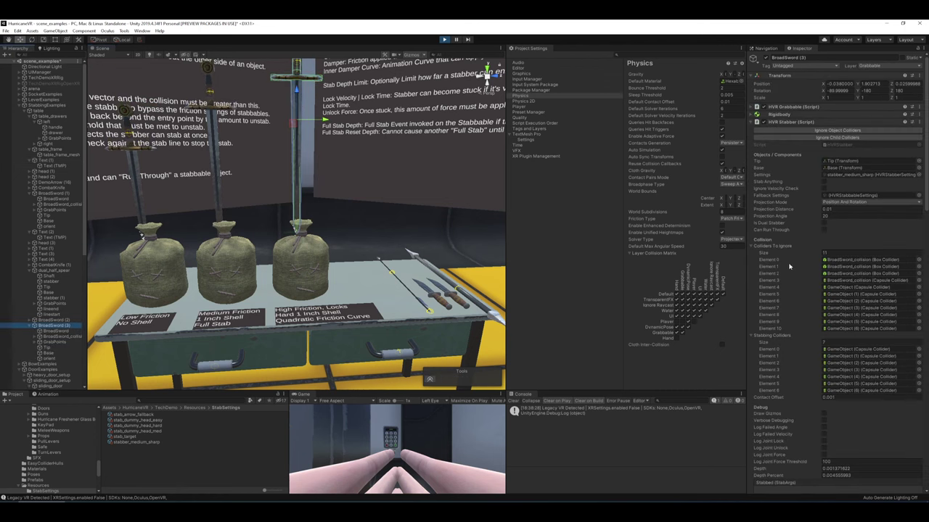
scroll(788, 270, "down", 8)
scroll(788, 270, "down", 5)
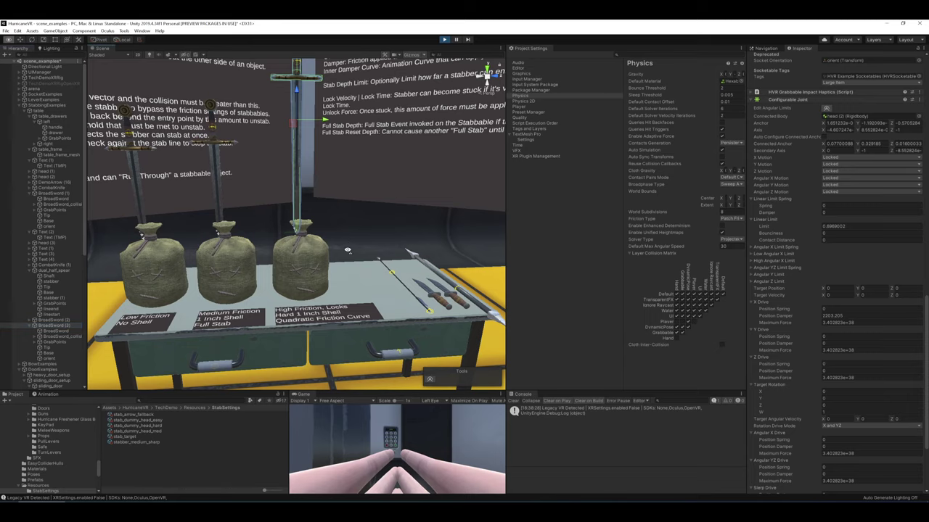
key("w")
right_click_drag(347, 250, 372, 204)
key("s")
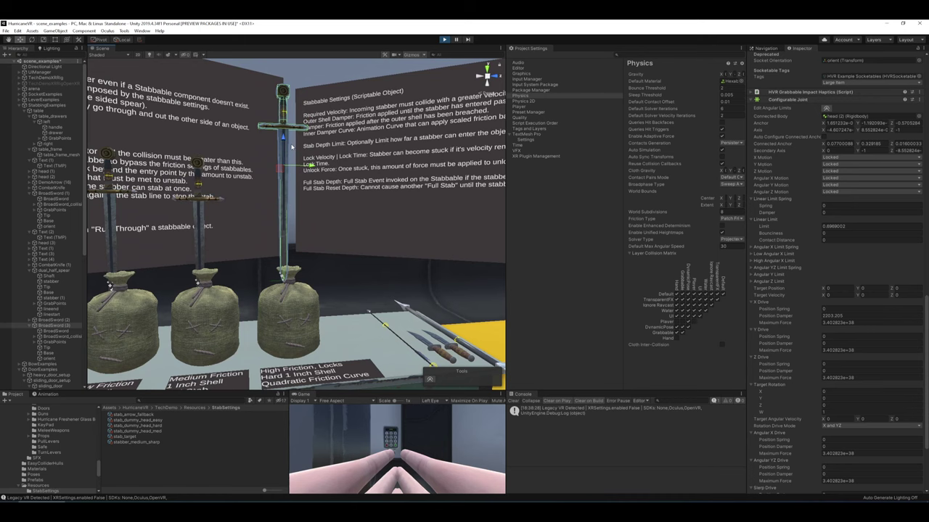
key("a")
right_click_drag(388, 172, 378, 138)
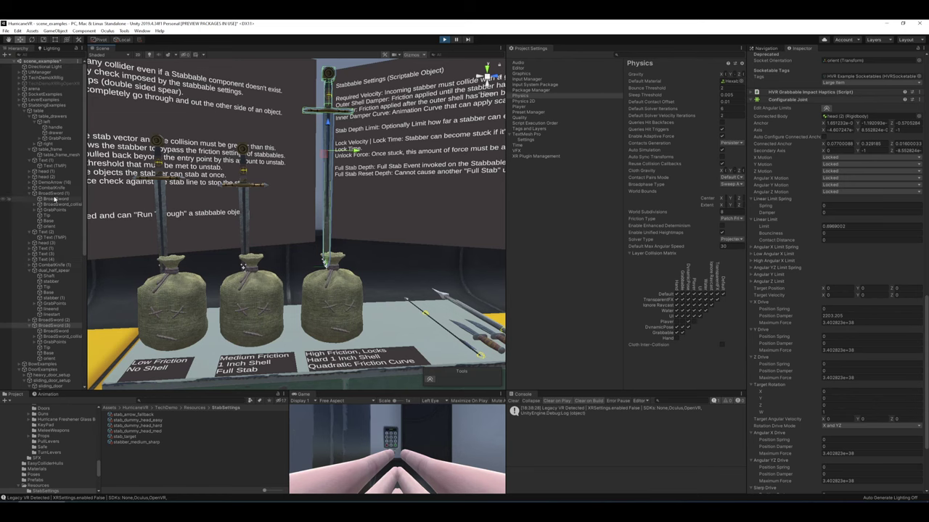
- Select BroadSword (1) and compare its Configurable Joint motion settings with those of the high-friction sack's sword
left_click(52, 193)
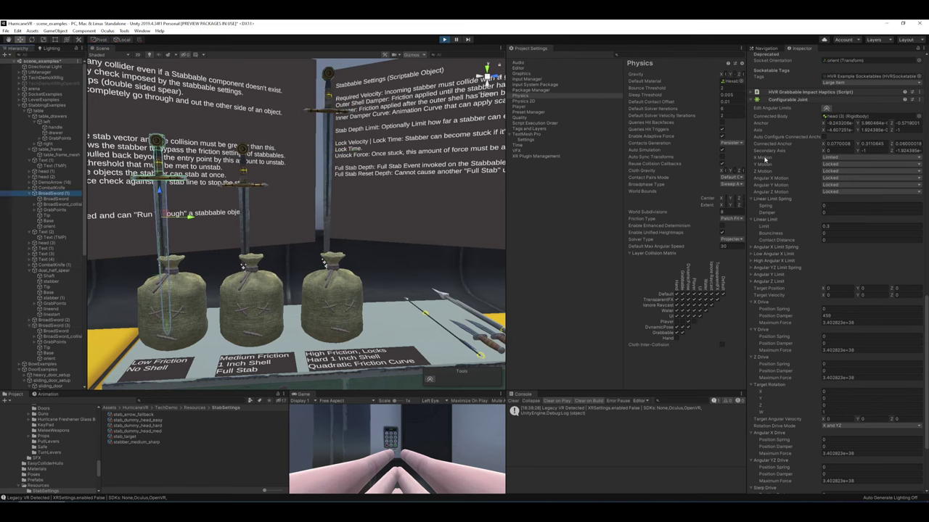
middle_click_drag(179, 249, 256, 249)
right_click_drag(393, 168, 415, 168)
middle_click_drag(415, 168, 359, 250)
right_click_drag(371, 191, 356, 177)
- Look at the medium- and high-friction sacks, and open the stabber_medium_sharp and stab_target settings assets
left_click(308, 303)
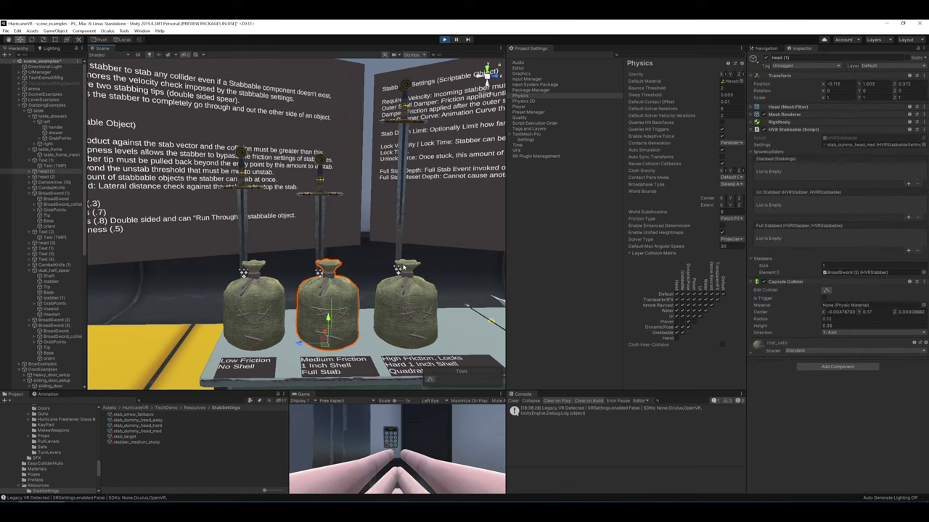
left_click(409, 313)
left_click(136, 443)
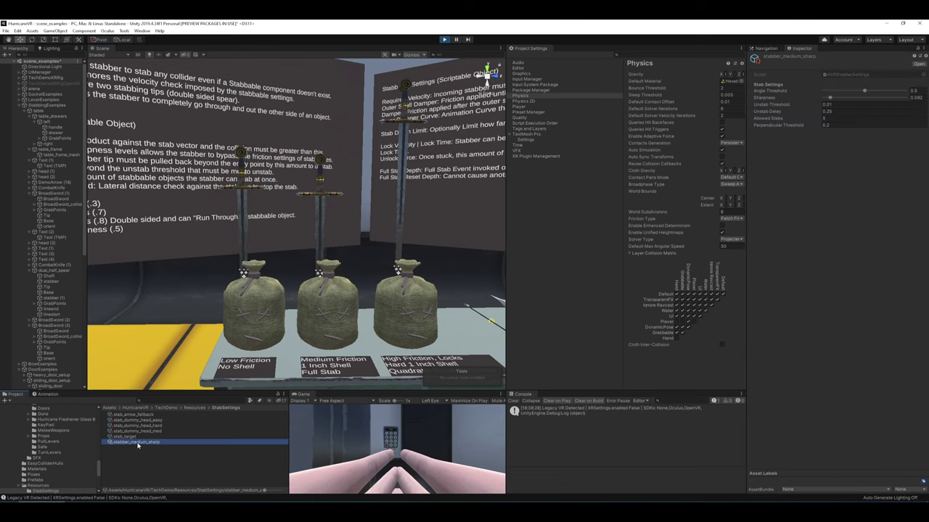
left_click(125, 436)
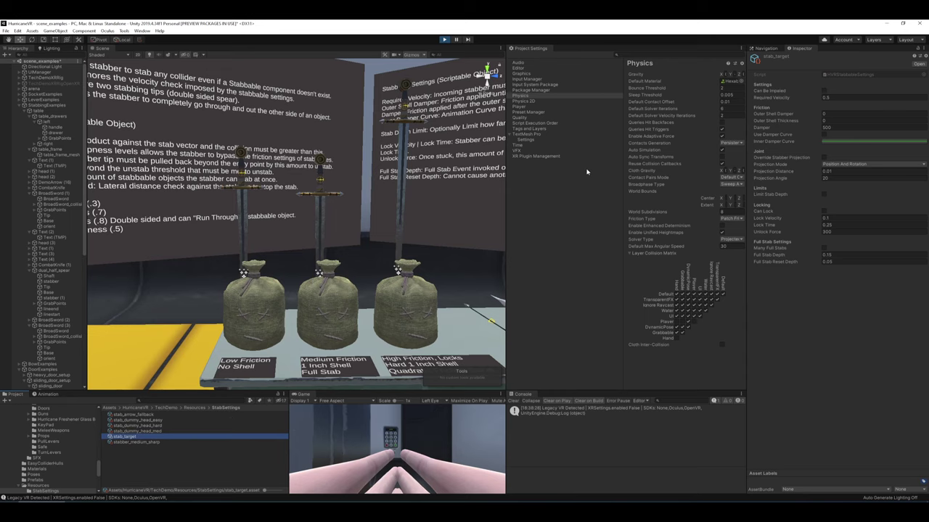
- Read the full stab descriptions on the Stabbable Settings board and select the Full Stab Depth value of stab_target
right_click_drag(361, 187, 425, 172)
left_click_drag(424, 172, 422, 172, "alt")
right_click_drag(422, 173, 367, 167)
left_click_drag(367, 167, 200, 178, "alt")
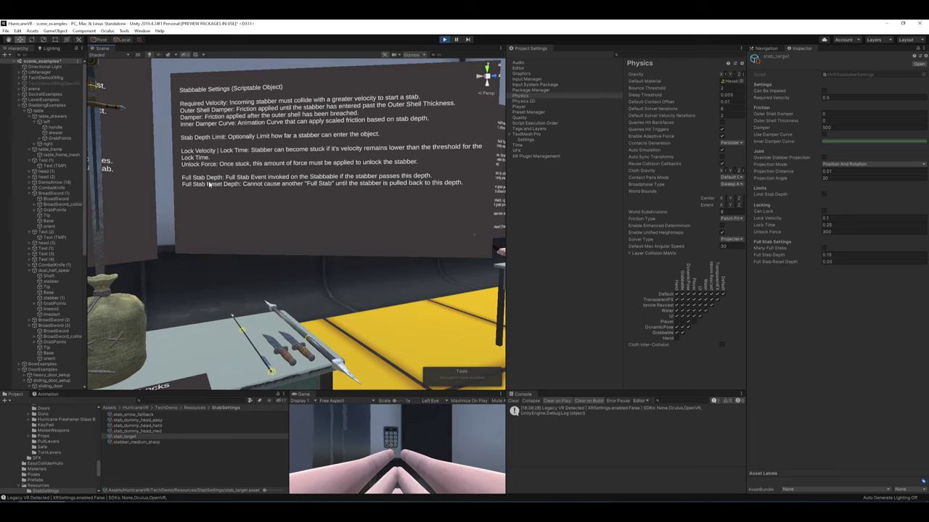
left_click(827, 255)
right_click_drag(418, 261, 261, 293)
right_click_drag(392, 243, 344, 251)
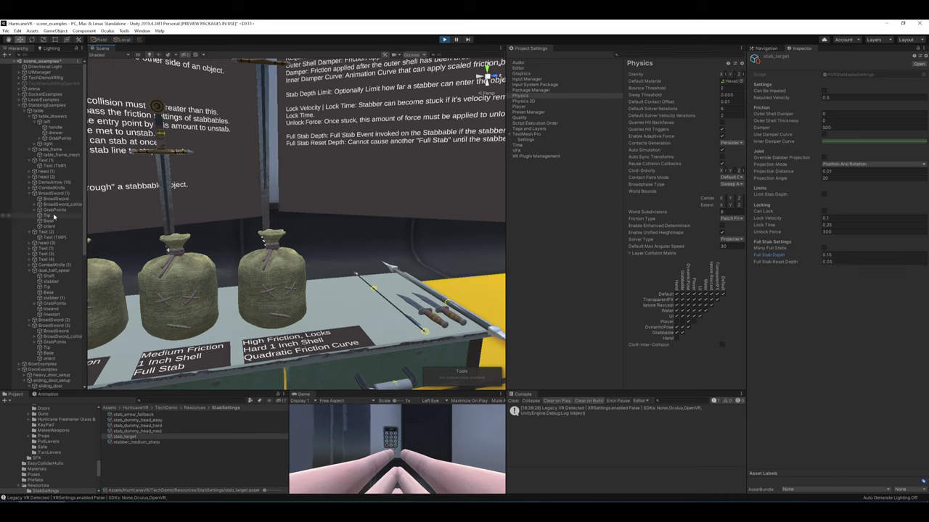
- Examine the stabbed, unstabbed and full stabbed events on the high-friction sack and on BroadSword (1)
left_click(45, 176)
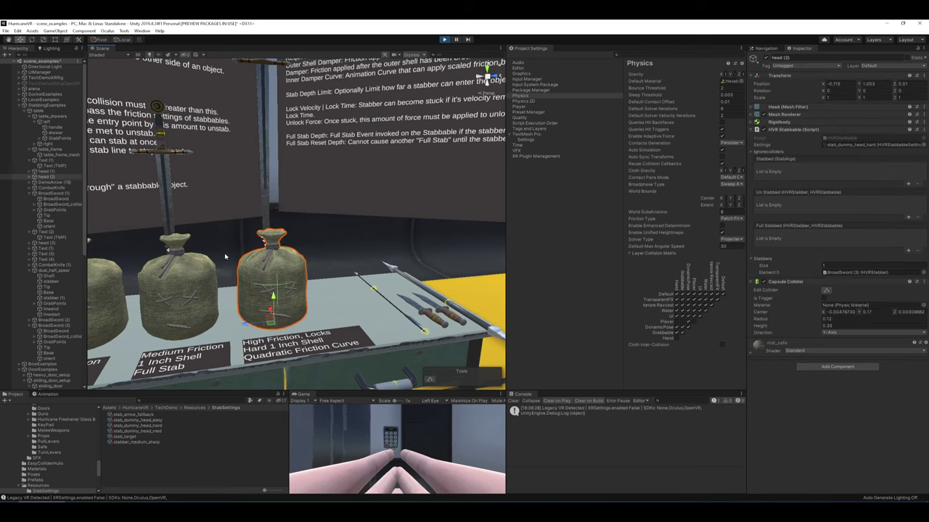
left_click(53, 193)
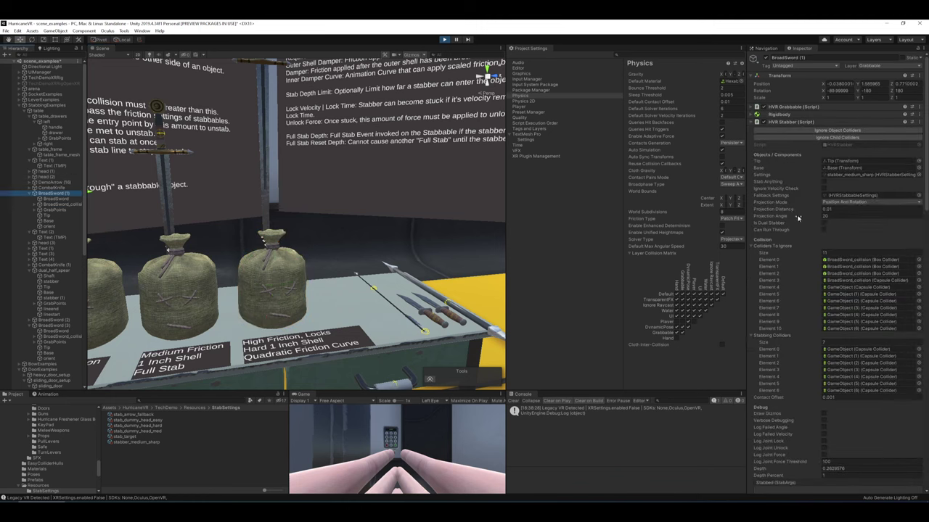
scroll(798, 218, "down", 5)
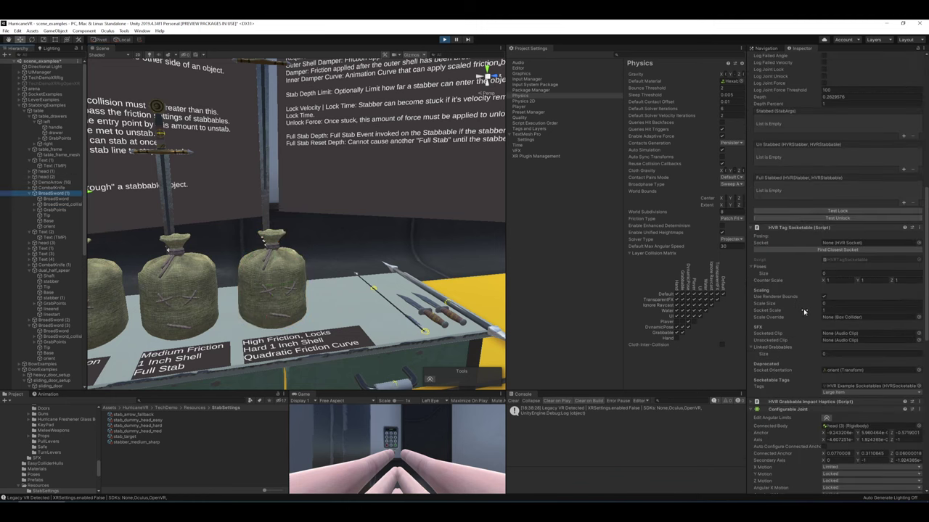
scroll(805, 310, "up", 3)
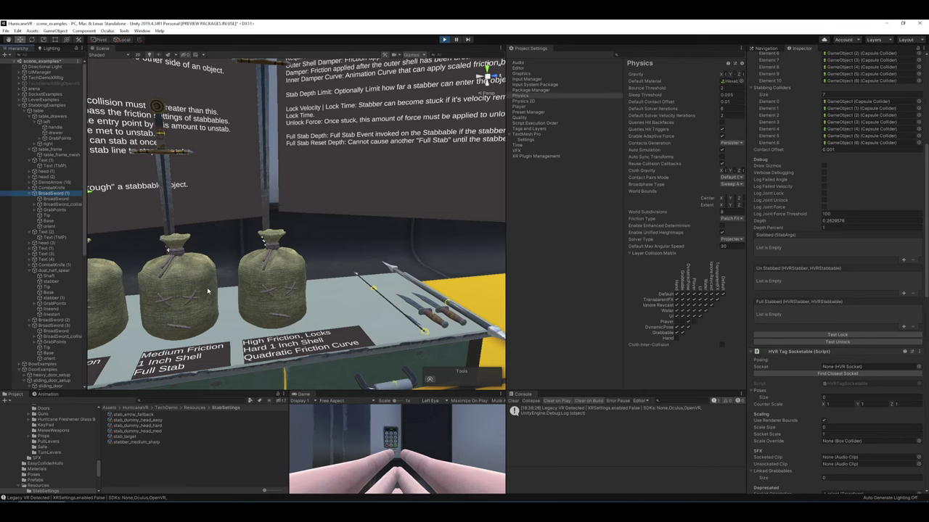
left_click(262, 285)
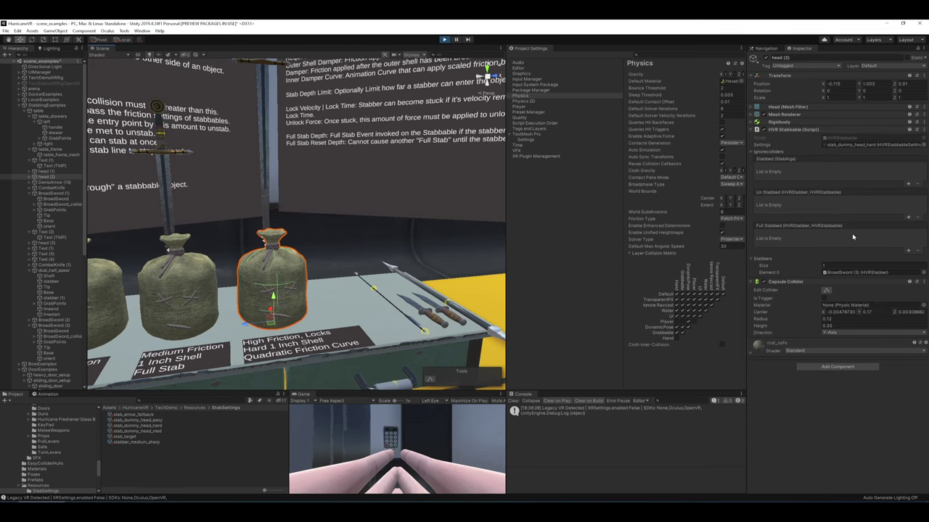
mouse_move(405, 200)
right_mouse_down()
mouse_move(390, 207)
mouse_move(433, 200)
mouse_move(435, 212)
mouse_move(421, 190)
right_mouse_up()
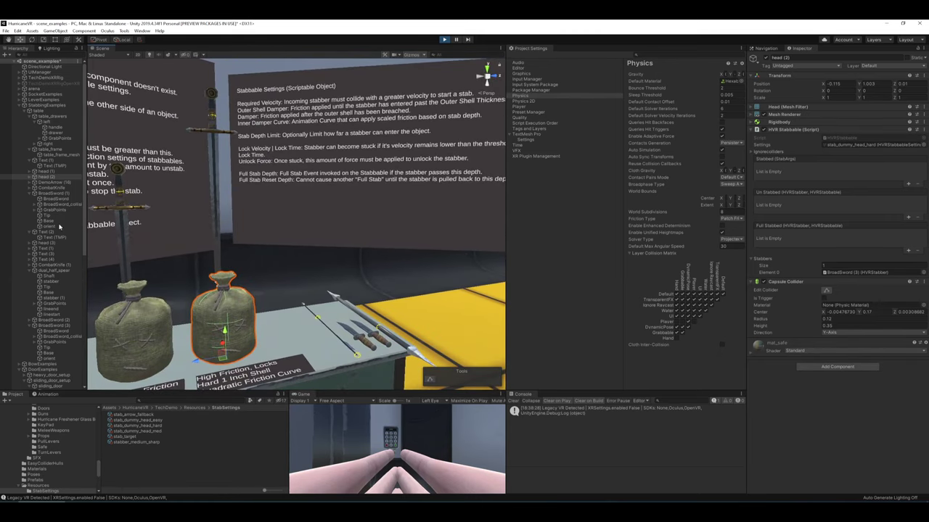
- Turn on Many Full Stabs in the stab_target settings asset, viewing the full stab descriptions on the board
left_click(124, 436)
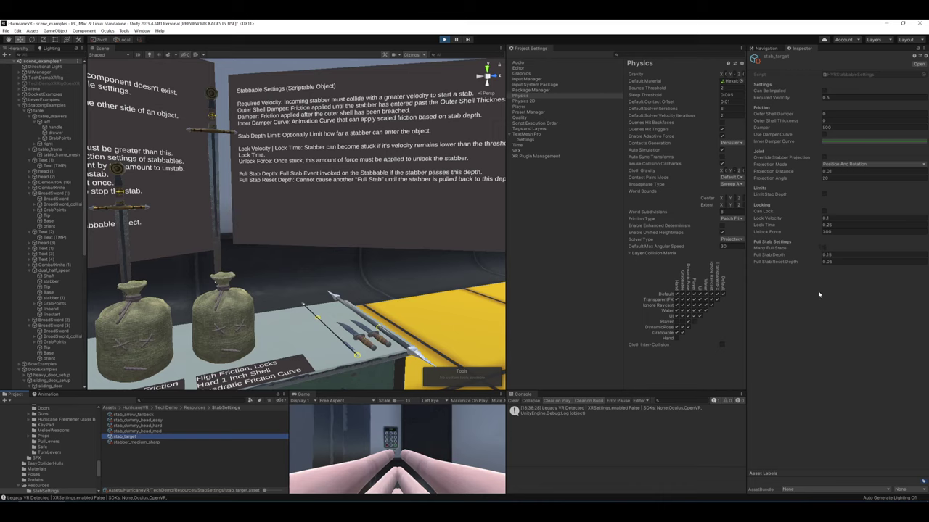
left_click(824, 249)
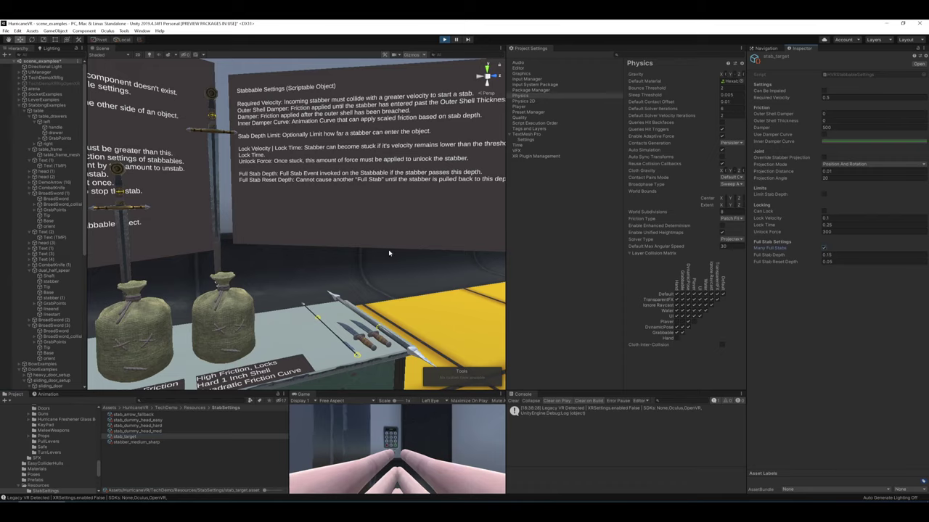
mouse_move(383, 251)
right_mouse_down()
mouse_move(353, 245)
mouse_move(371, 254)
mouse_move(379, 239)
right_mouse_up()
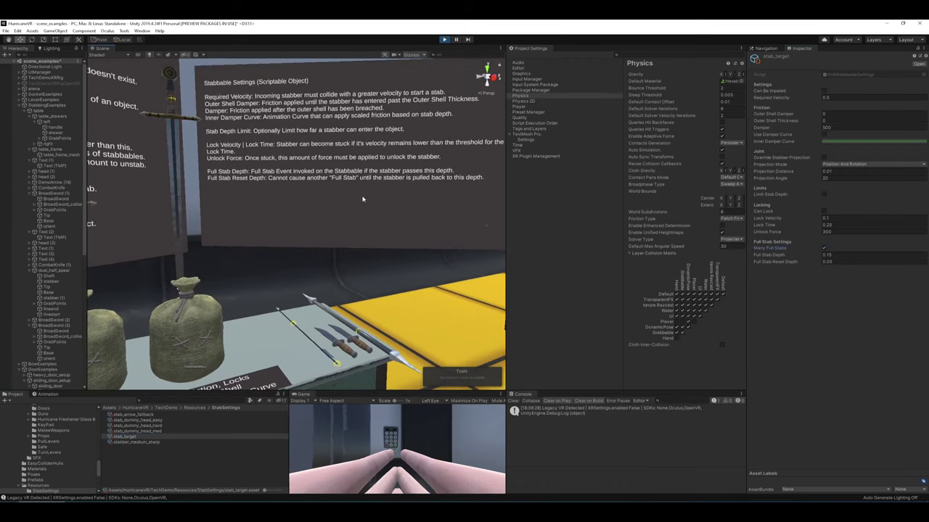
right_click_drag(287, 186, 298, 155)
- Select the Full Stab Reset Depth value of stab_target and compare it with the board's description and the stabbed sacks
left_click(840, 262)
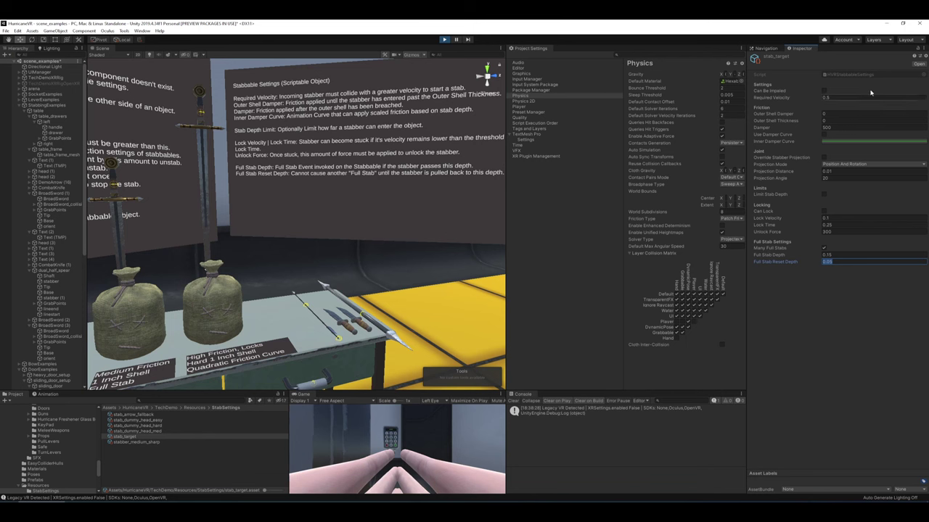
right_click_drag(295, 212, 352, 216)
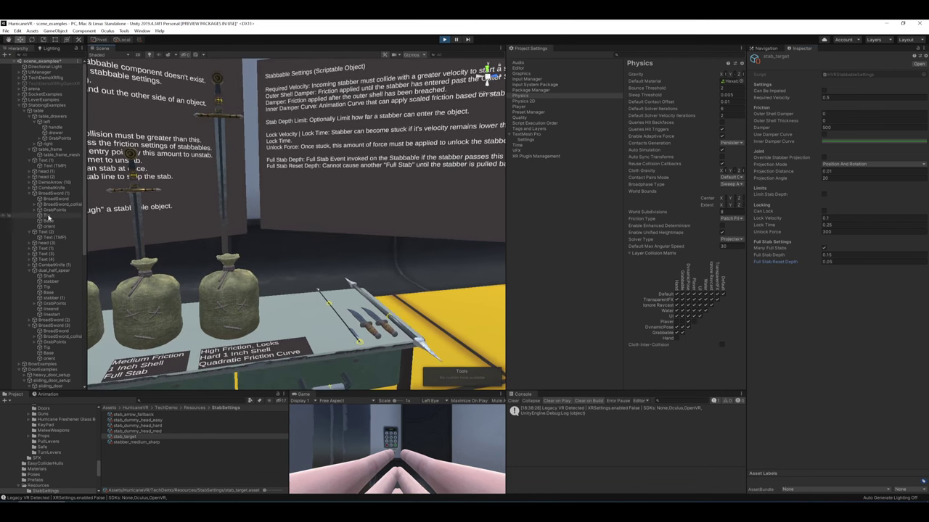
right_click_drag(405, 223, 415, 233)
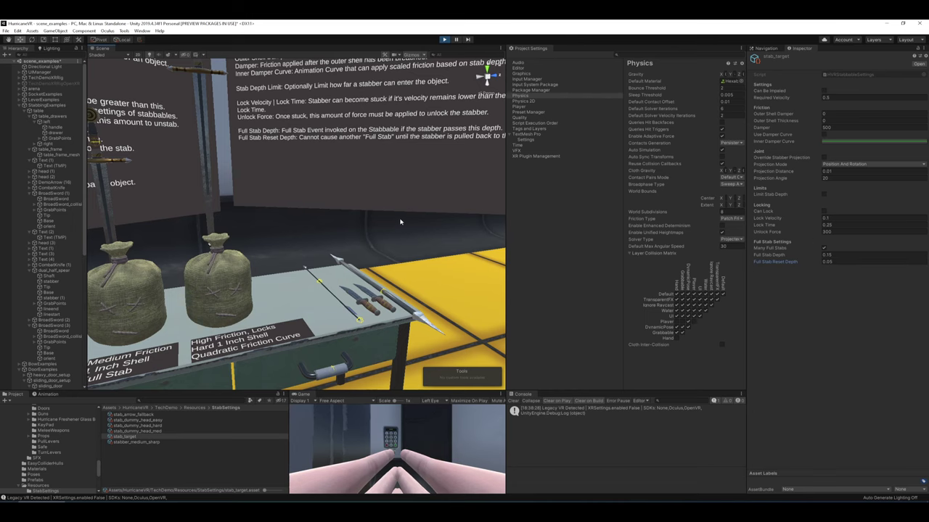
- Select BroadSword (1) and review its HVR Stabber events and settings alongside the three stabbed sacks on the table
right_click_drag(400, 219, 297, 191)
right_click_drag(455, 223, 206, 298)
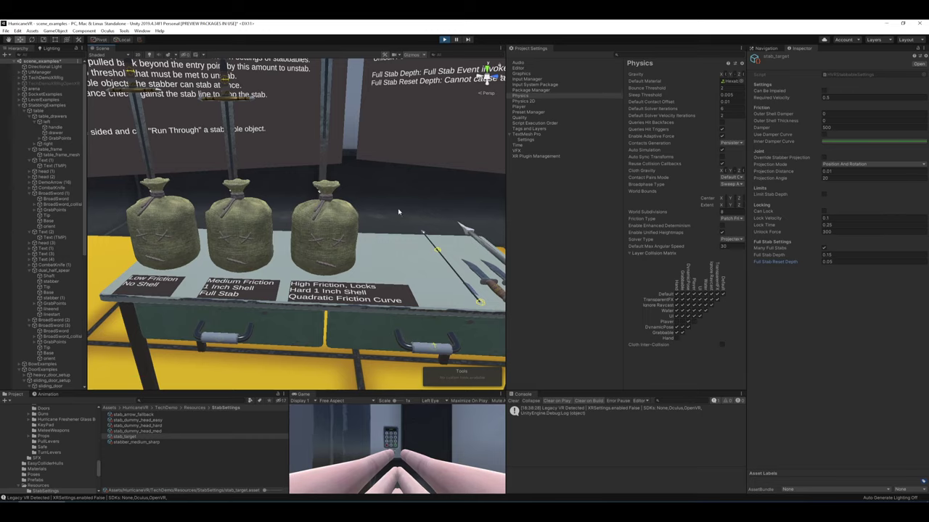
mouse_move(329, 193)
right_mouse_down()
mouse_move(344, 180)
mouse_move(325, 205)
mouse_move(355, 204)
mouse_move(344, 198)
right_mouse_up()
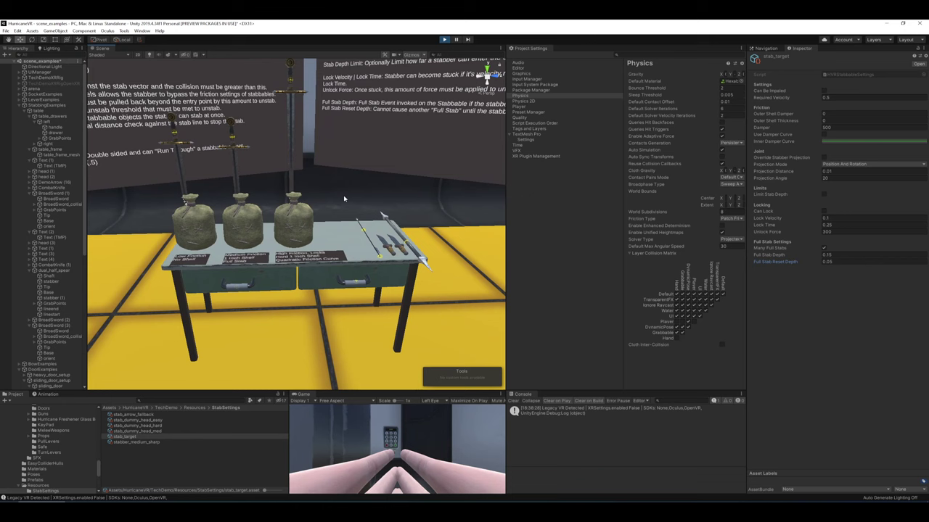
left_click(59, 193)
scroll(810, 274, "down", 5)
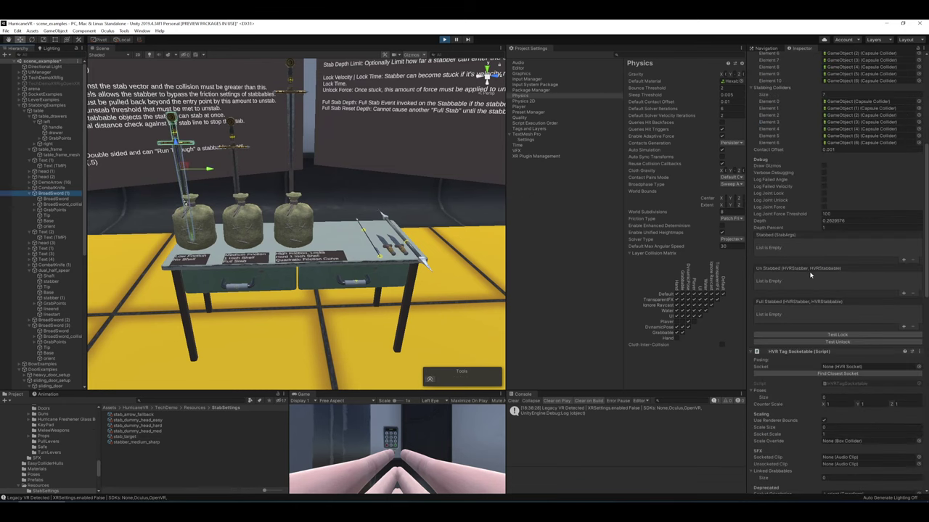
scroll(810, 274, "up", 10)
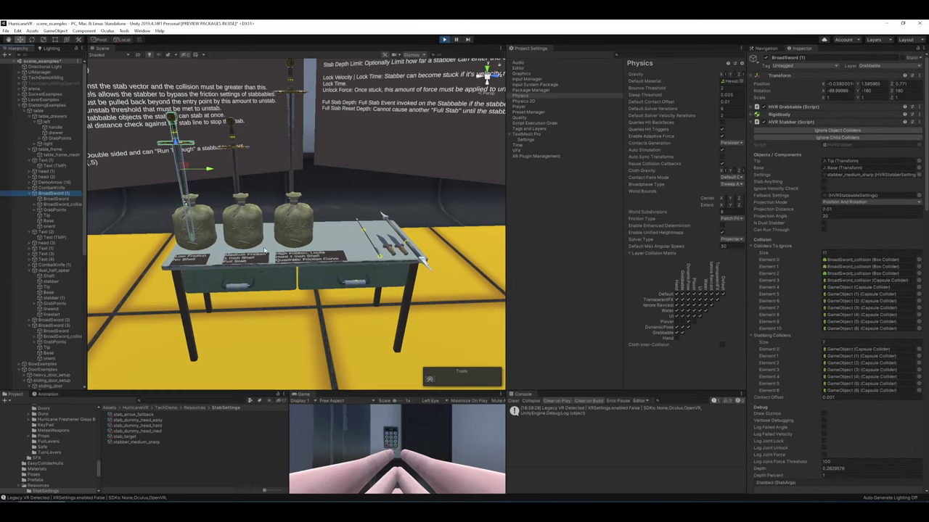
key("w")
mouse_move(364, 196)
right_mouse_down()
mouse_move(364, 174)
mouse_move(362, 194)
right_mouse_up()
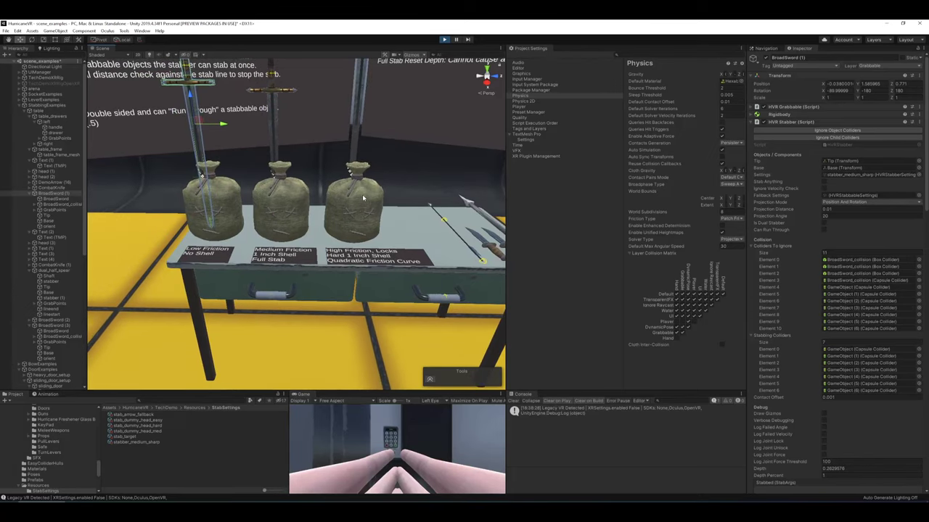
key("s")
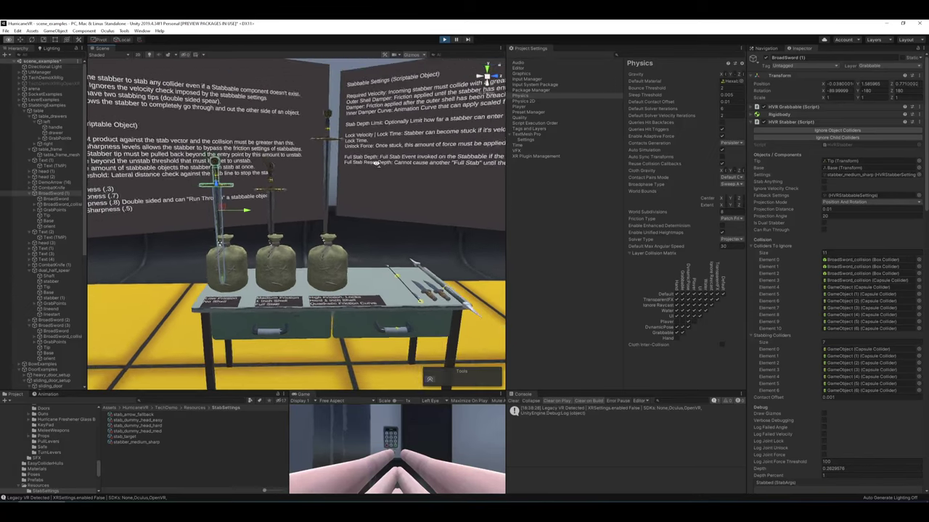